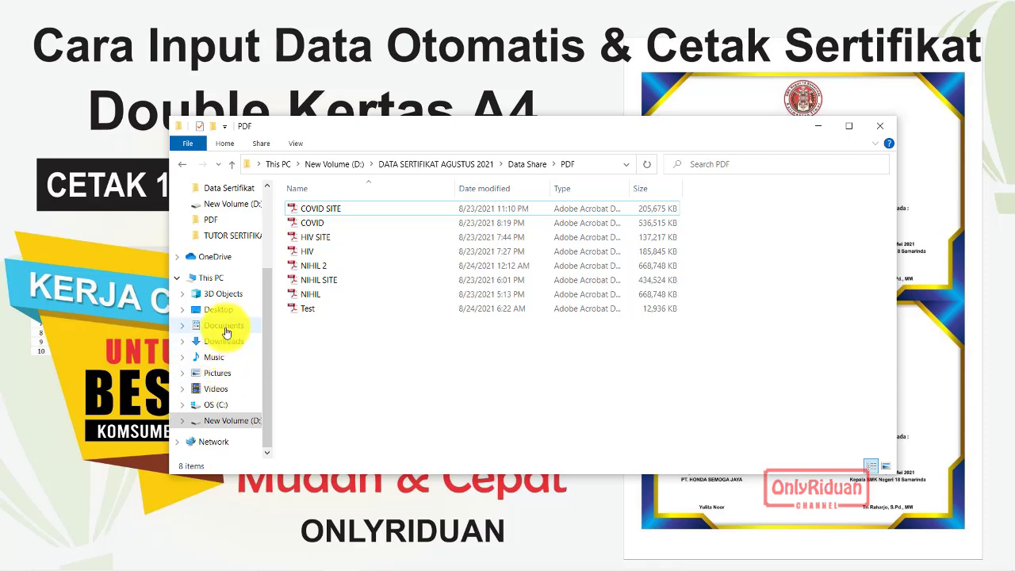
- Open the CETAK SERTIFIKAT folder inside Documents
left_click(224, 326)
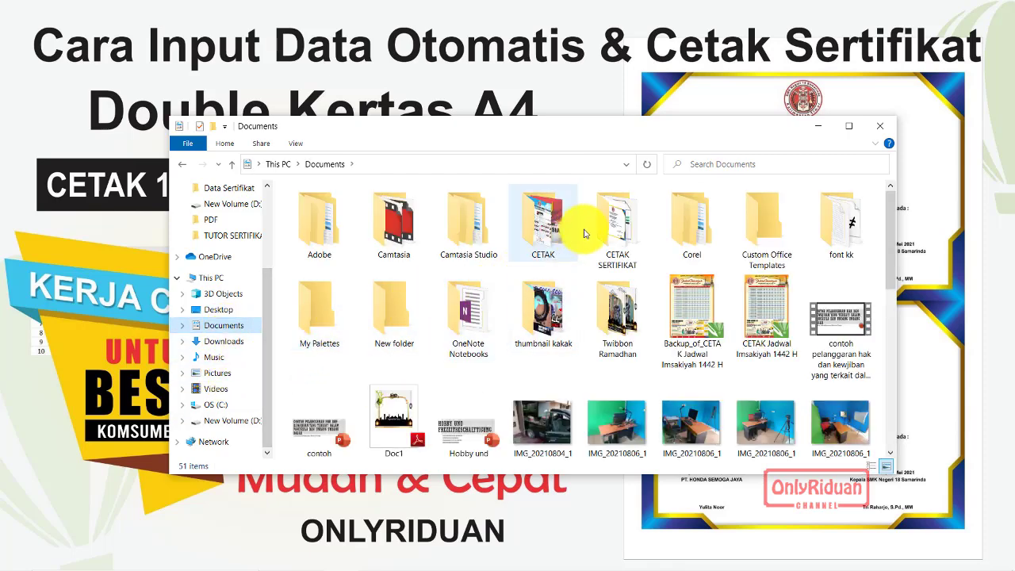
double_click(617, 208)
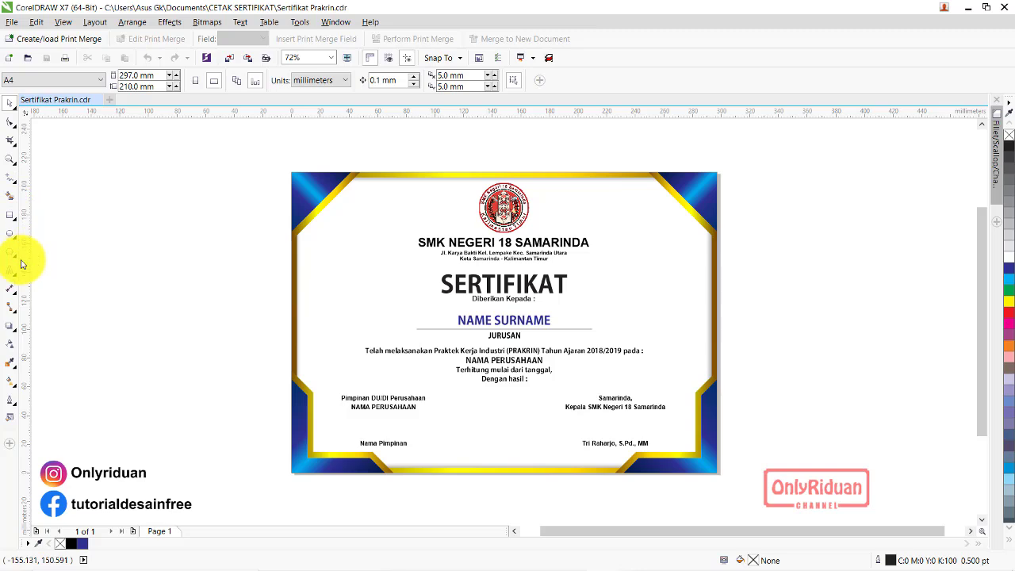
- Add the date "15 Mei 2019" after "Samarinda," in the certificate's school principal signature block
key("F8")
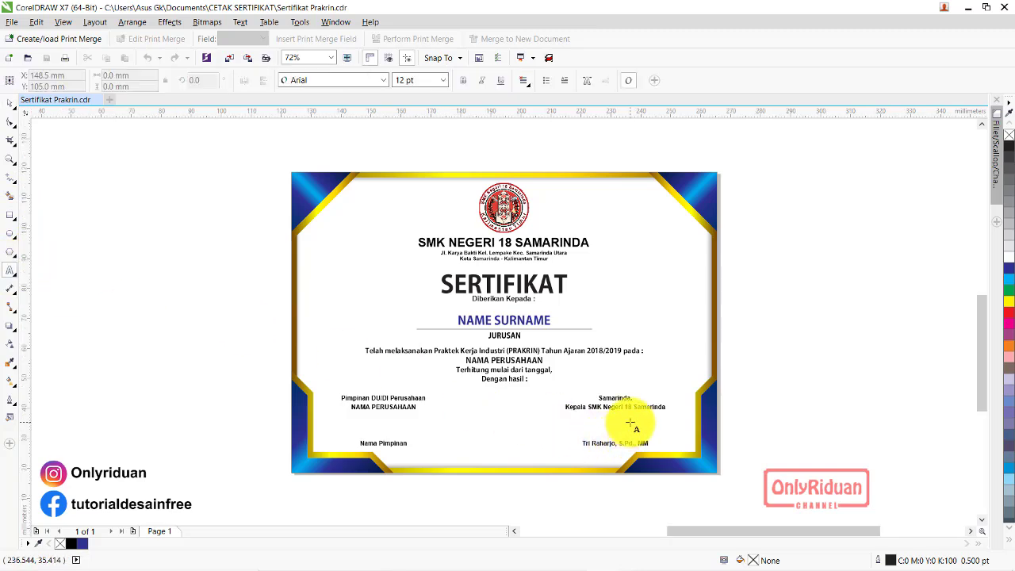
scroll(631, 412, "up", 5)
left_click(646, 325)
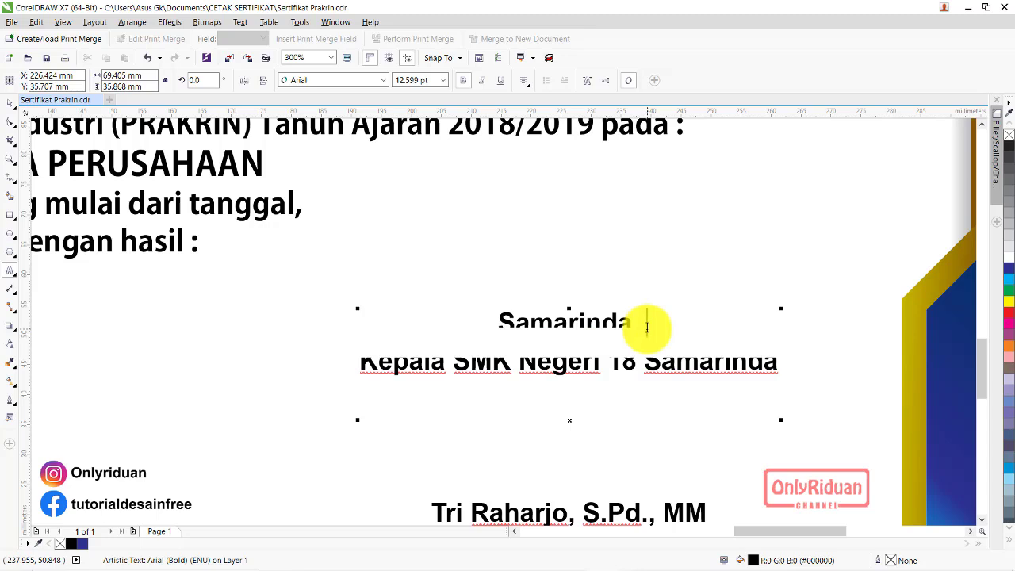
type("1")
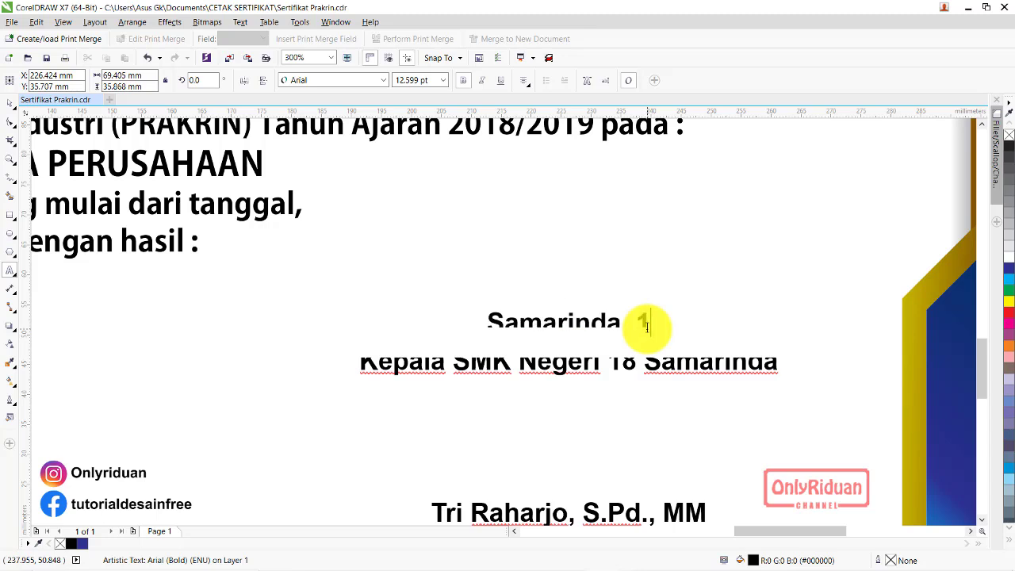
type("5 Mei")
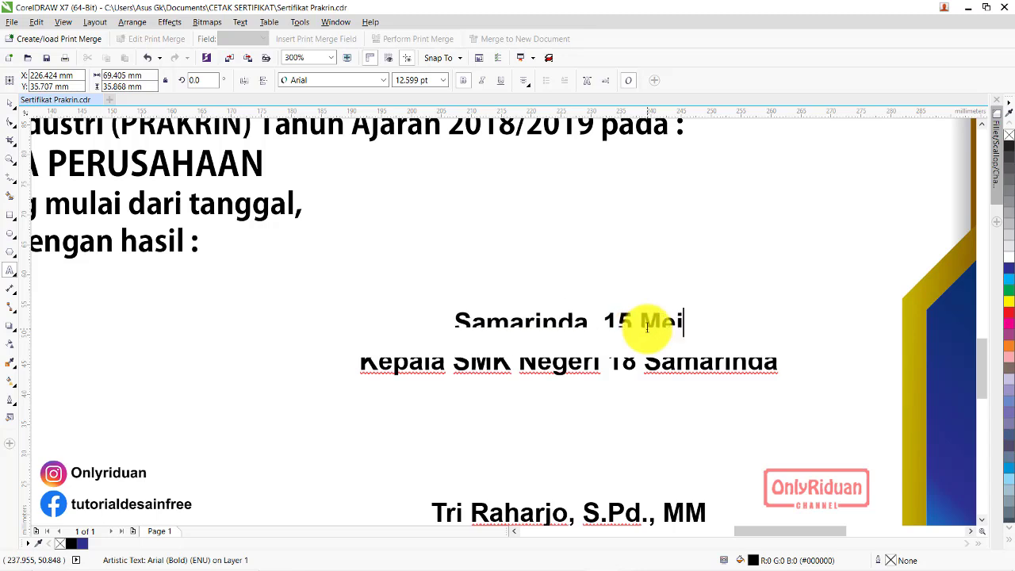
type(" 20")
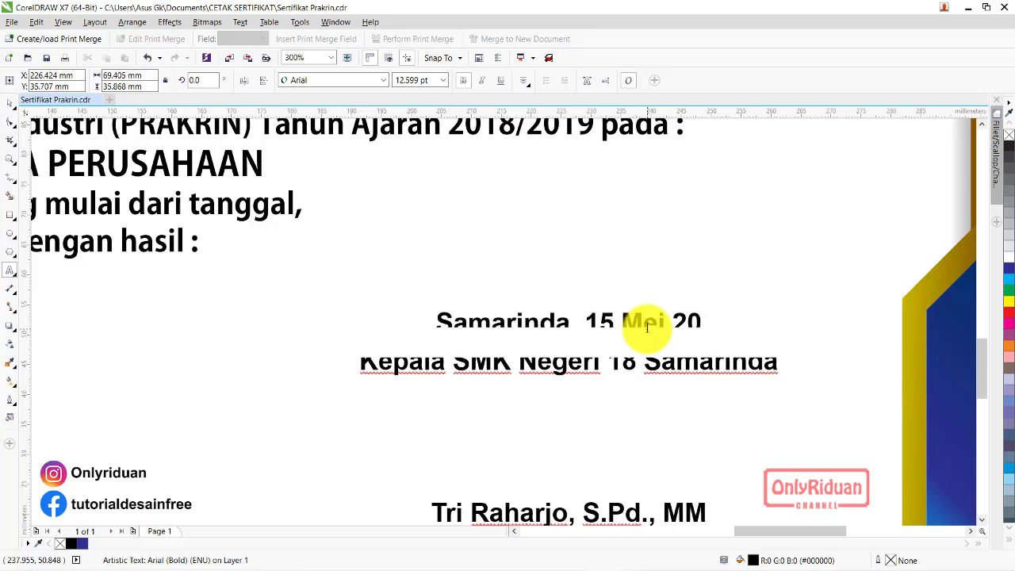
type("19")
key("Escape")
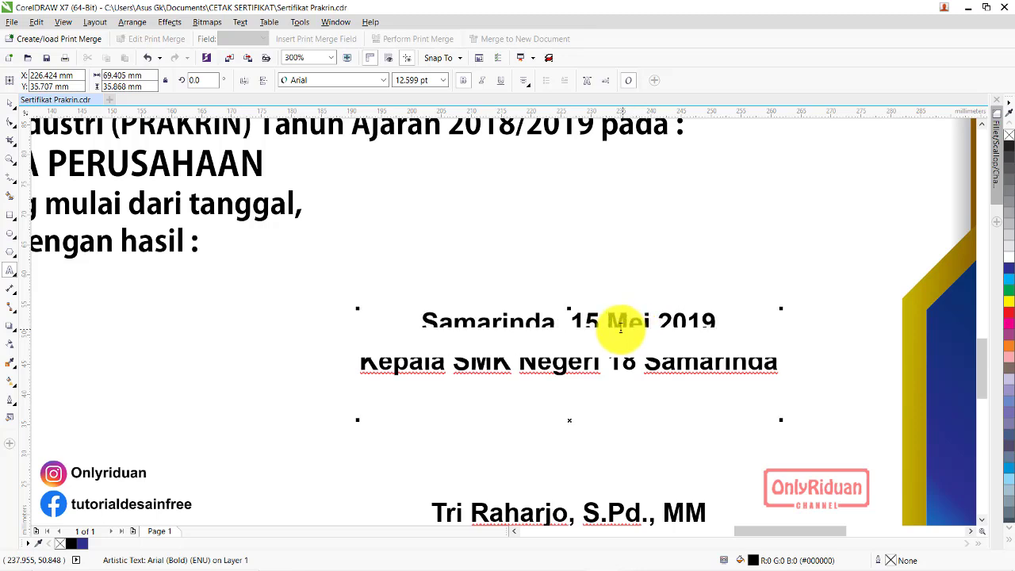
scroll(621, 325, "down", 2)
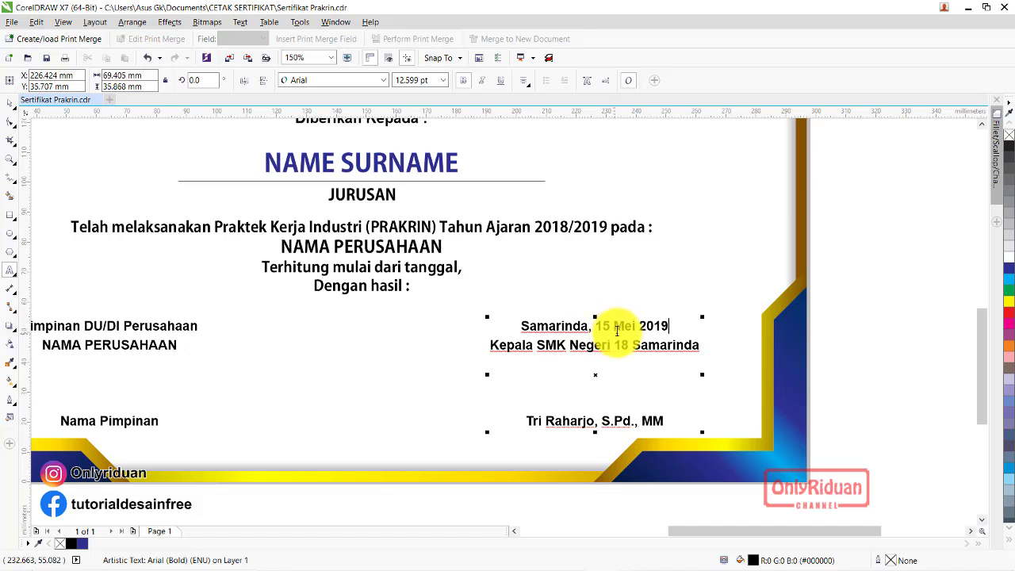
scroll(620, 324, "down", 3)
scroll(619, 310, "up", 2)
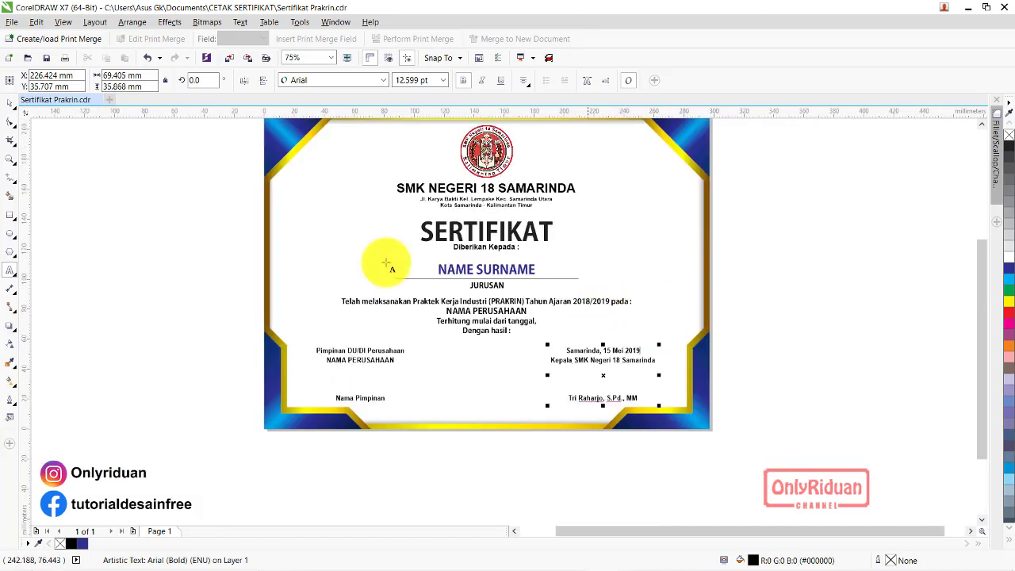
left_click(11, 158)
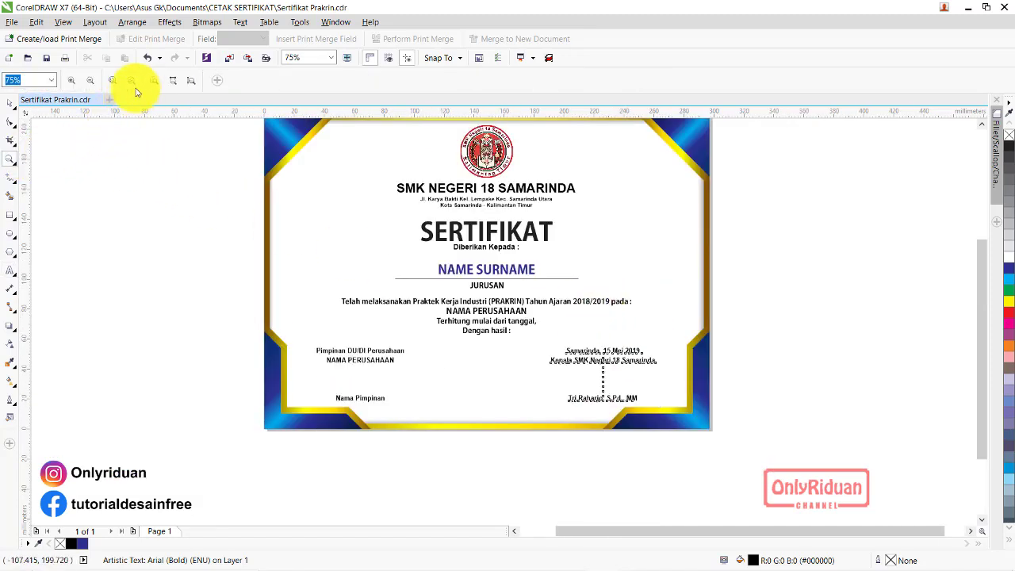
left_click(153, 80)
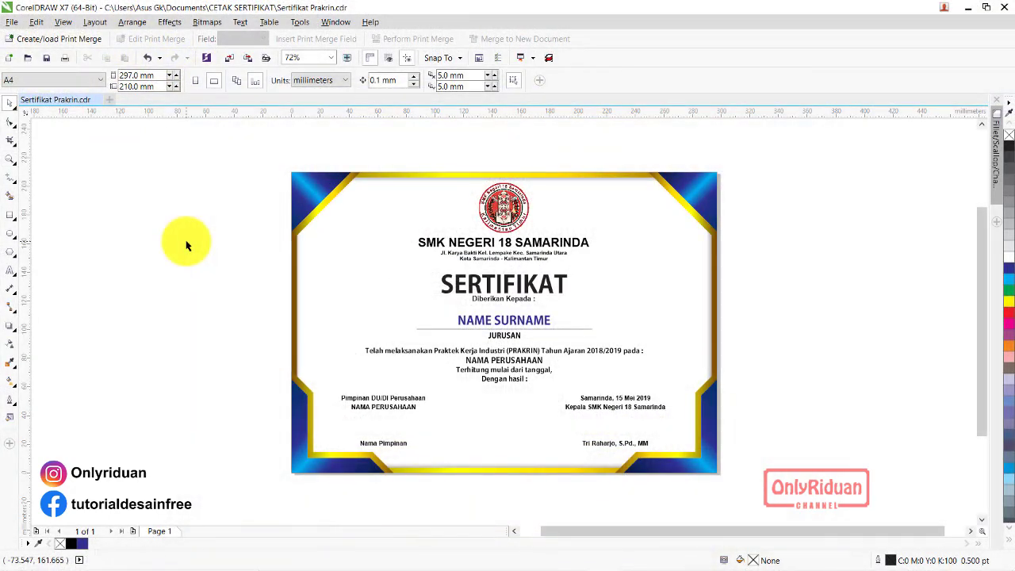
- Create a new document in centimeters, 33 cm wide and 48 cm high
left_click(111, 103)
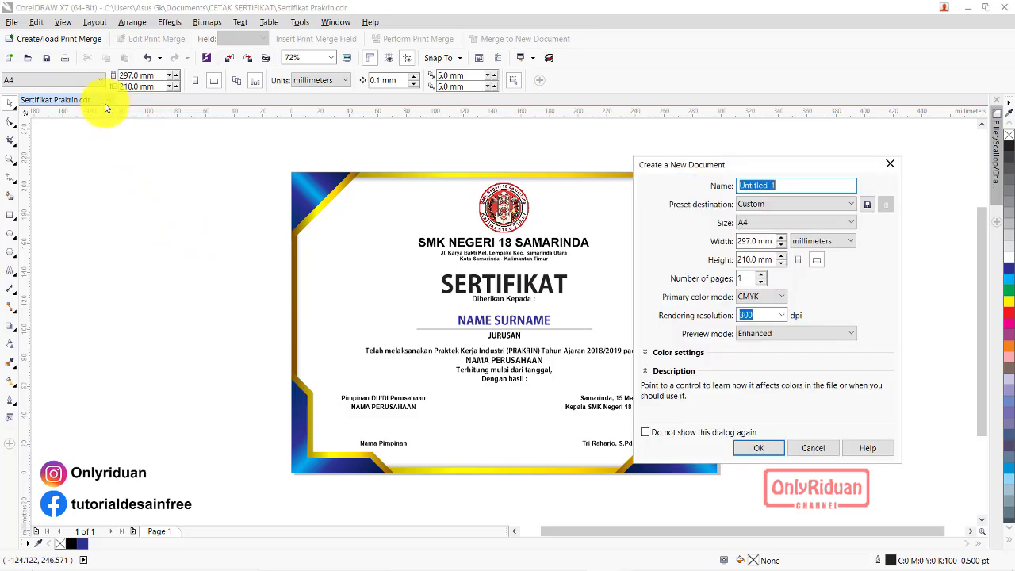
left_click_drag(789, 170, 528, 158)
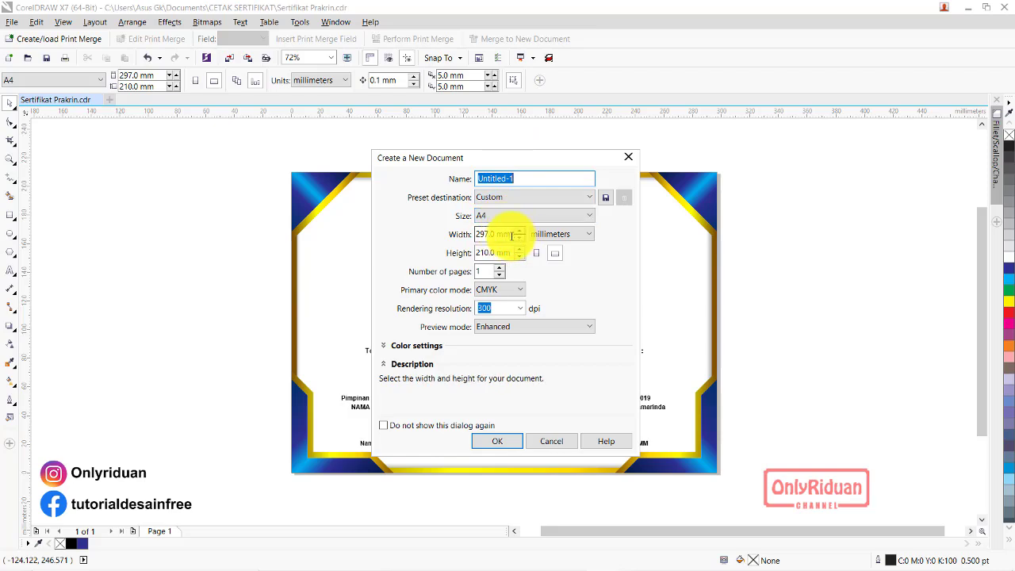
left_click(557, 234)
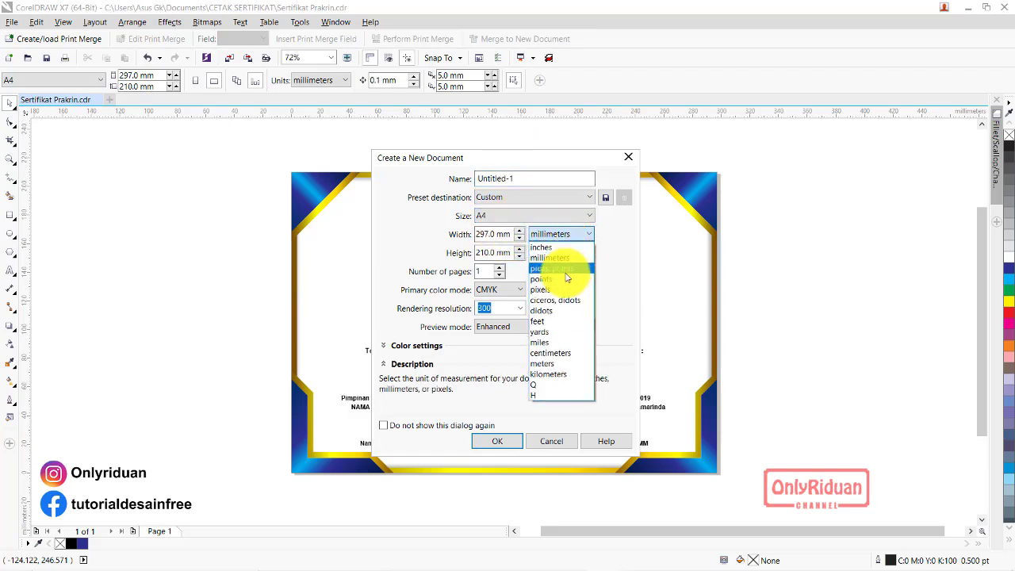
left_click(559, 353)
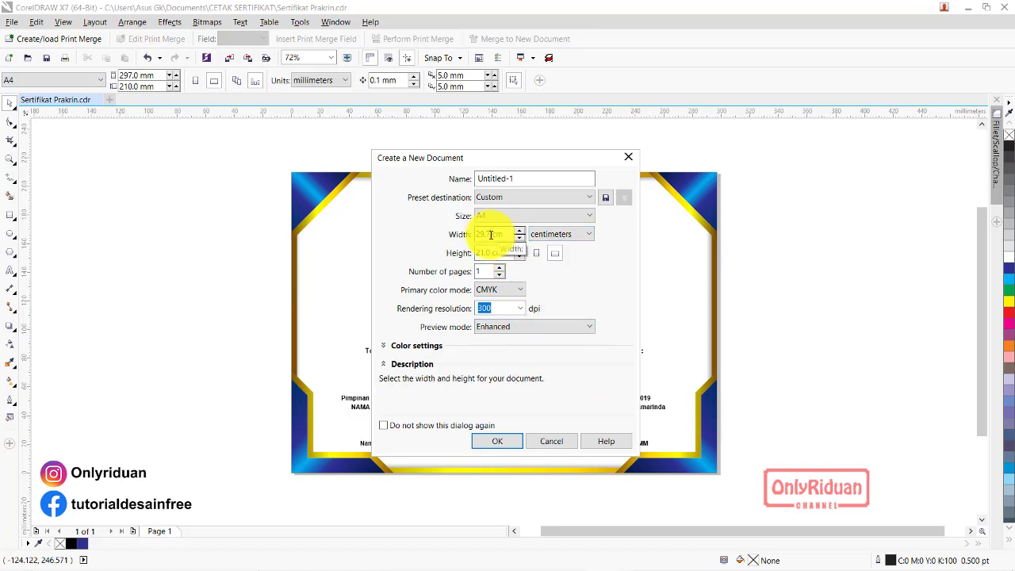
double_click(491, 234)
type("33")
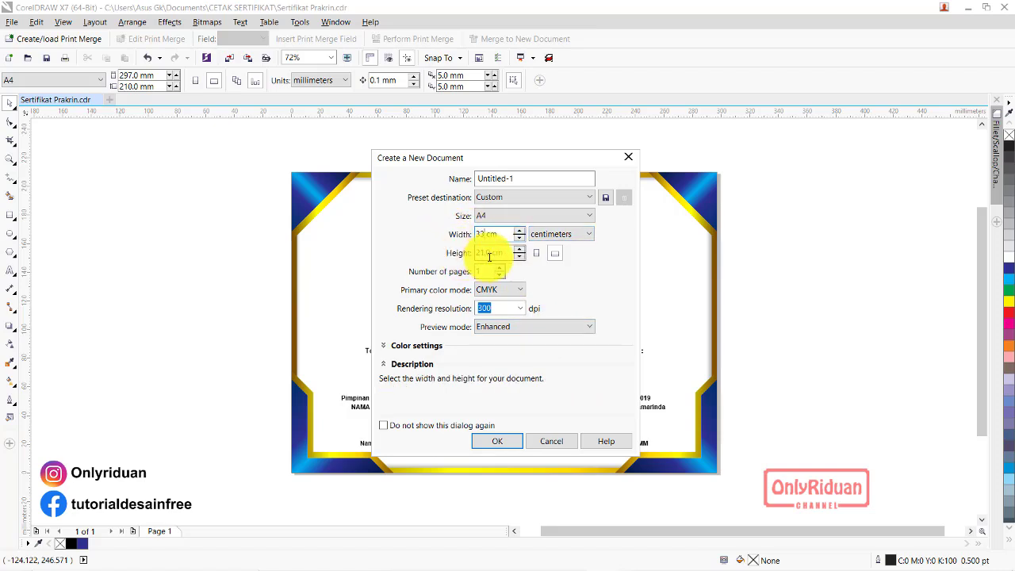
double_click(490, 253)
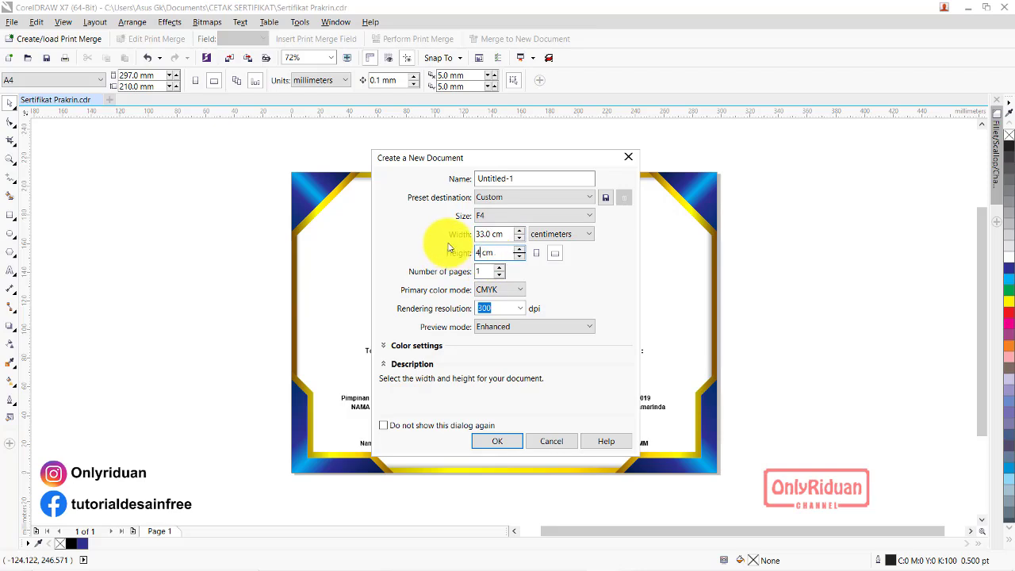
type("48")
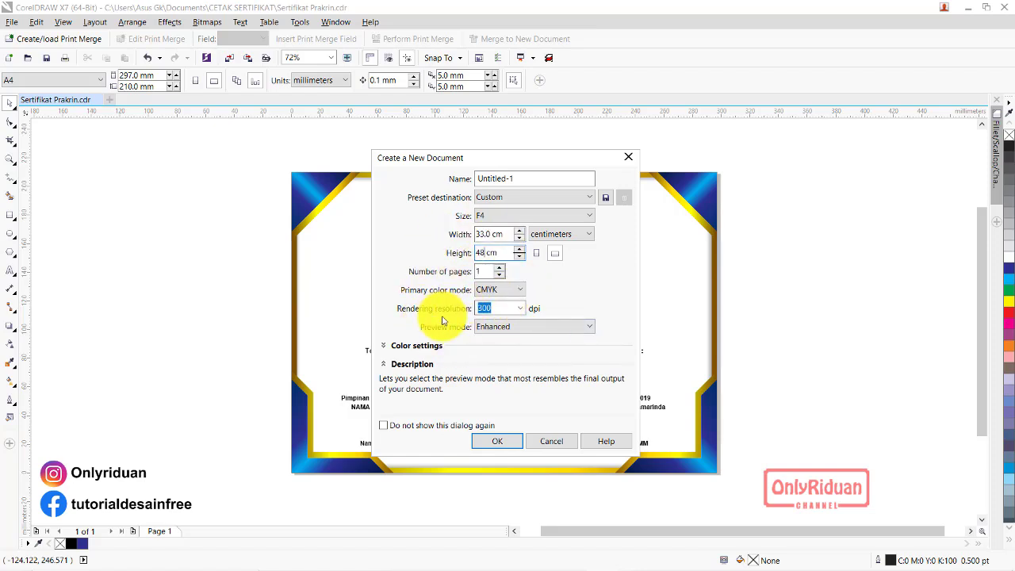
left_click(497, 441)
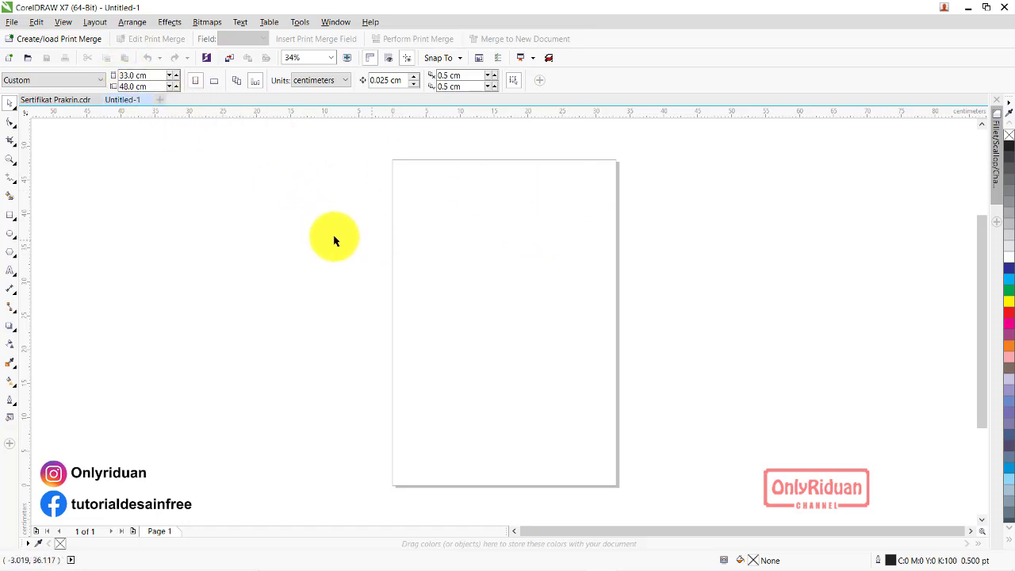
- Copy all objects of the certificate in Sertifikat Prakrin.cdr and paste them into the Untitled-1 document
left_click(63, 101)
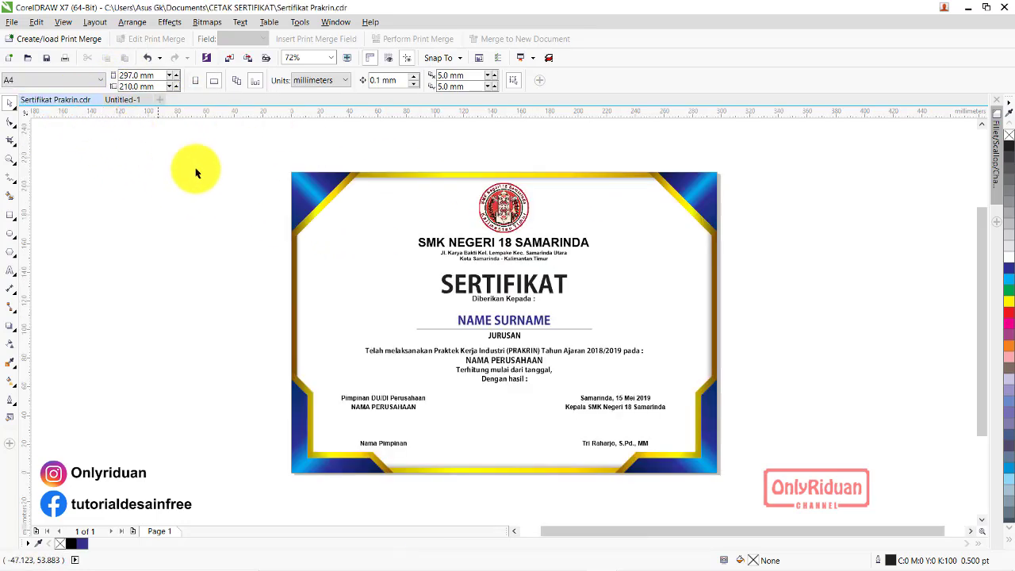
left_click_drag(760, 473, 236, 136)
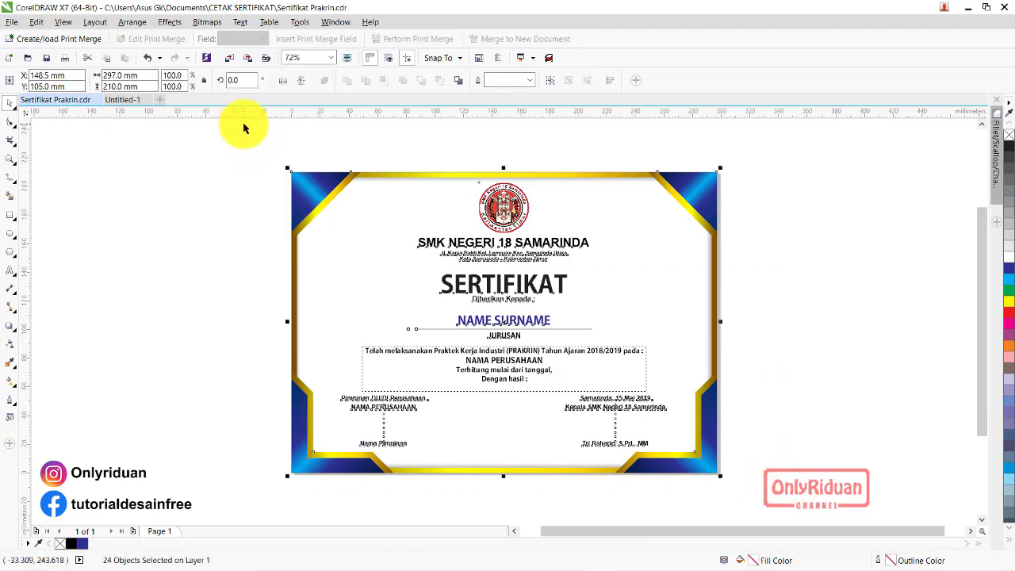
key("ctrl+c")
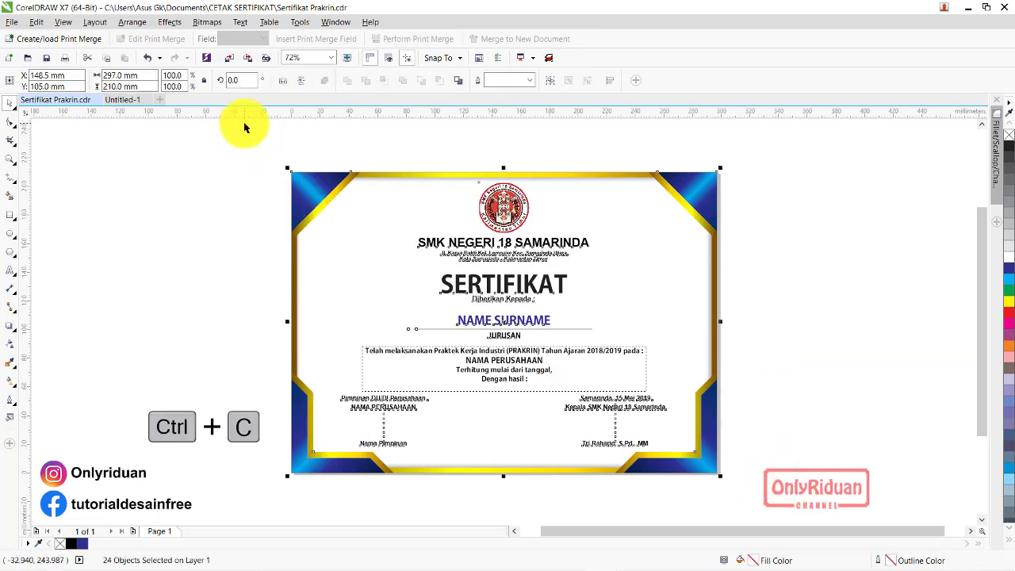
left_click(123, 100)
key("ctrl+v")
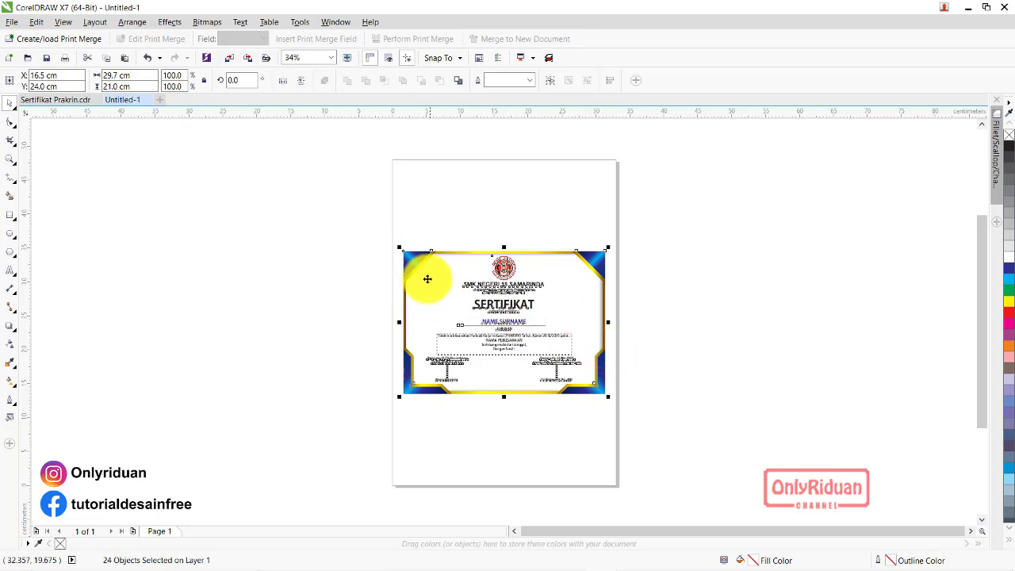
- Duplicate the pasted certificate directly below the original so that their edges meet
left_click_drag(403, 250, 410, 396)
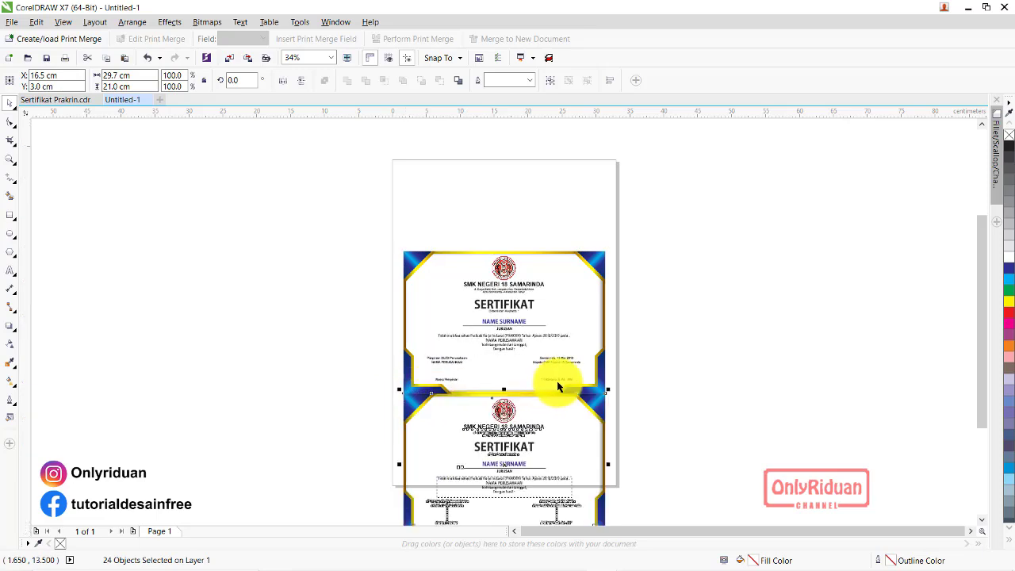
left_click_drag(979, 296, 970, 344)
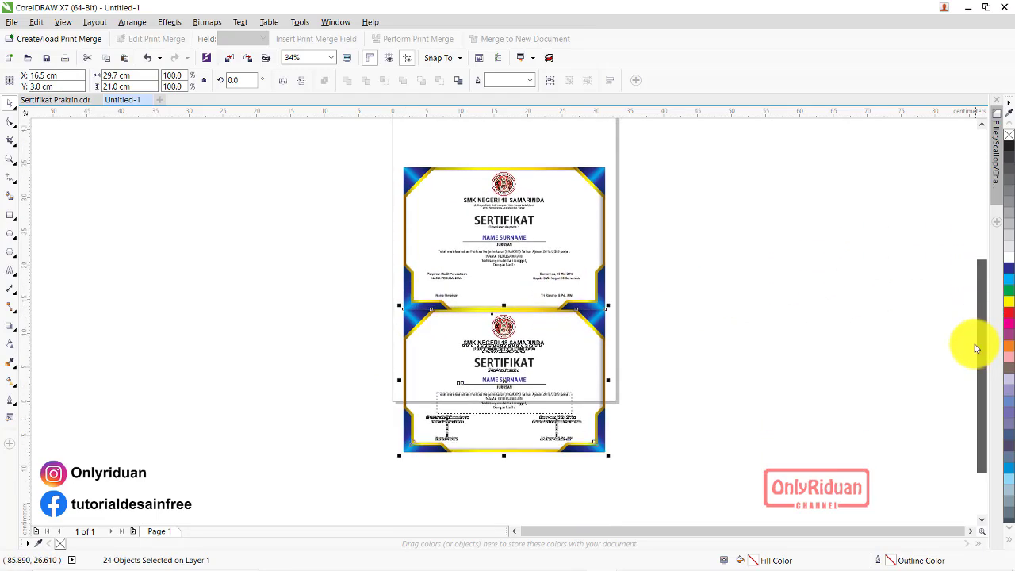
- Group all objects of both certificates and center the group on the page
left_click_drag(365, 150, 616, 468)
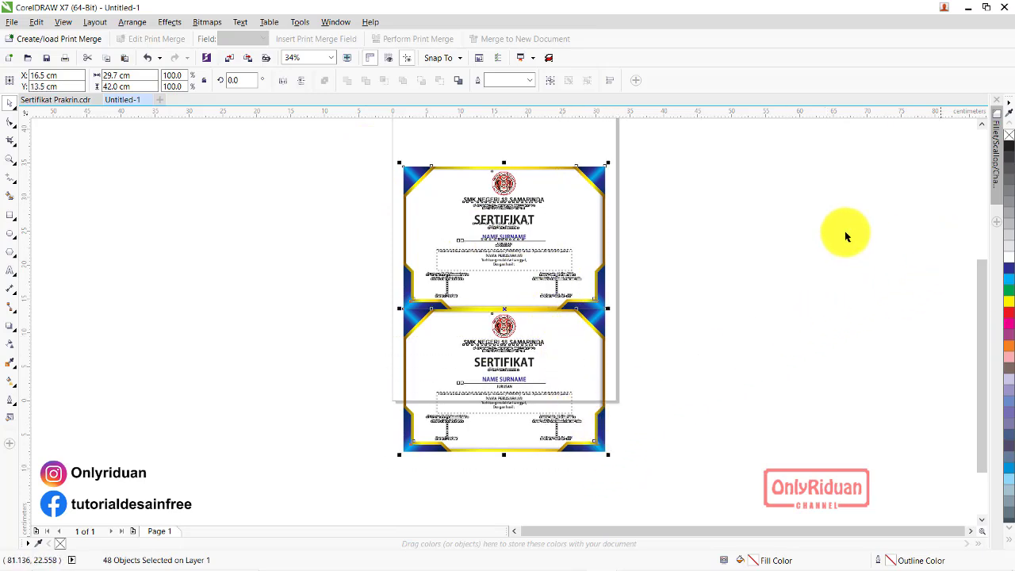
scroll(983, 127, "up", 1)
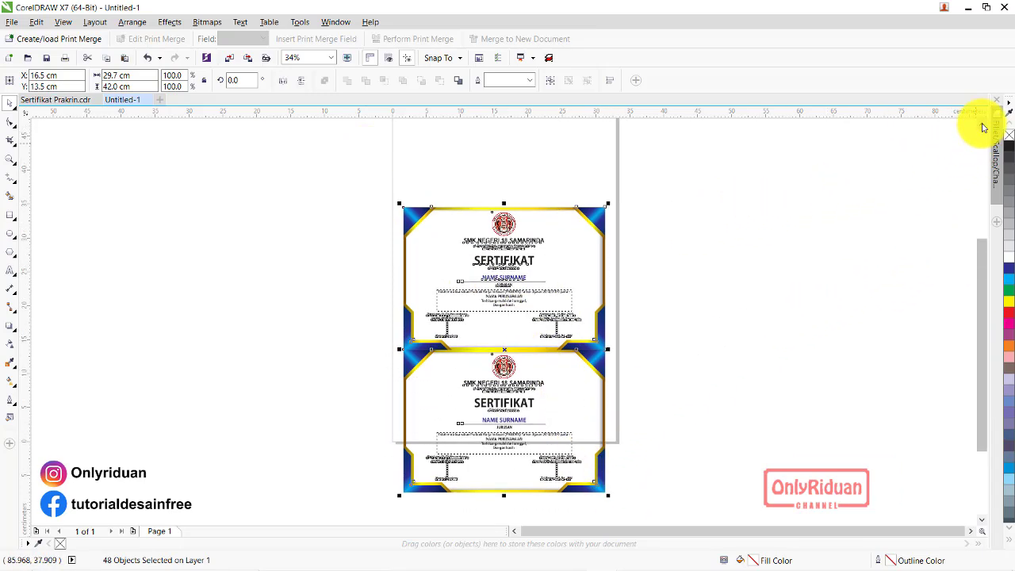
left_click(547, 80)
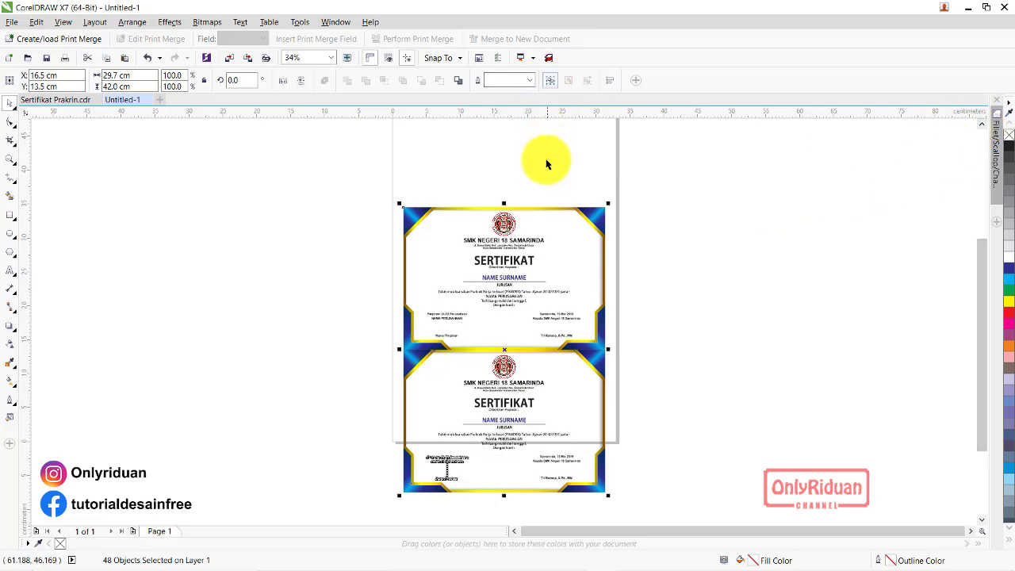
key("p")
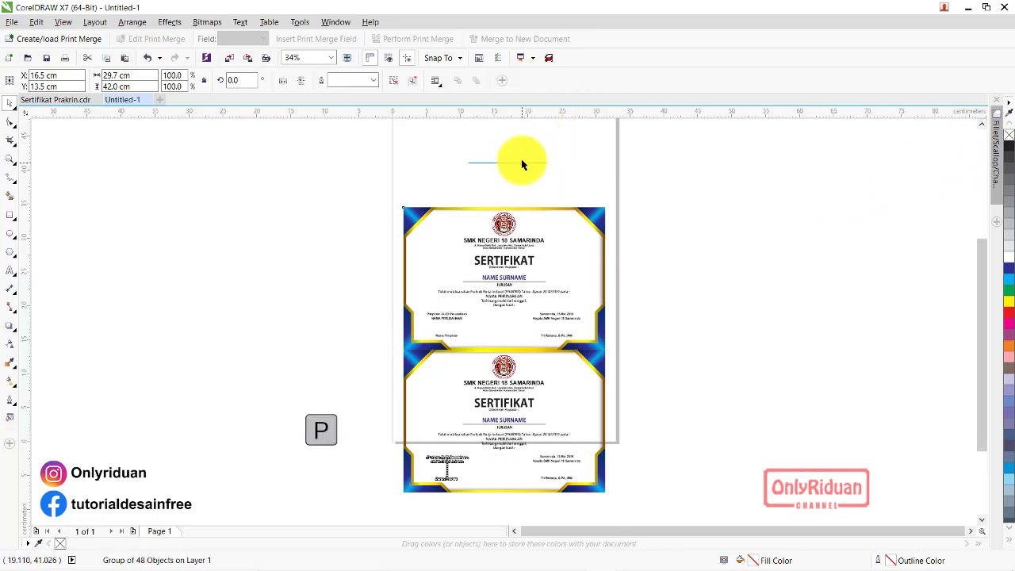
left_click(695, 240)
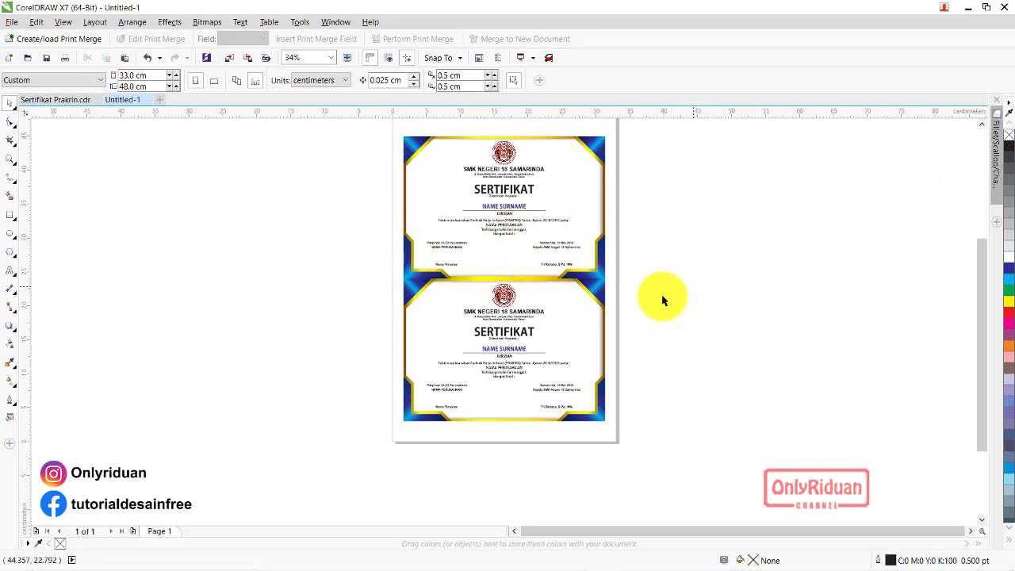
- Ungroup the centered pair of certificates and clear the selection
left_click(597, 296)
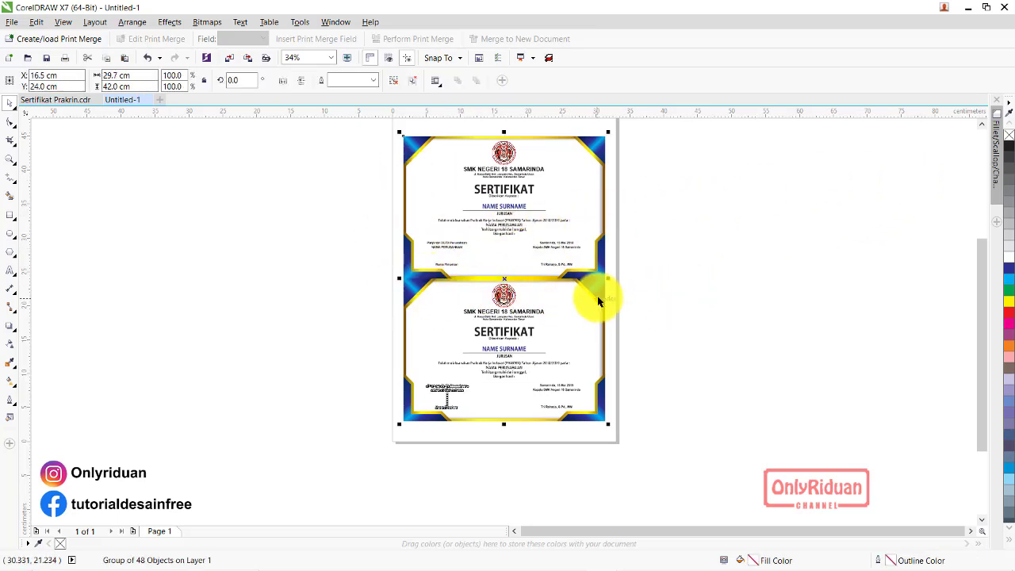
left_click(396, 84)
left_click(653, 231)
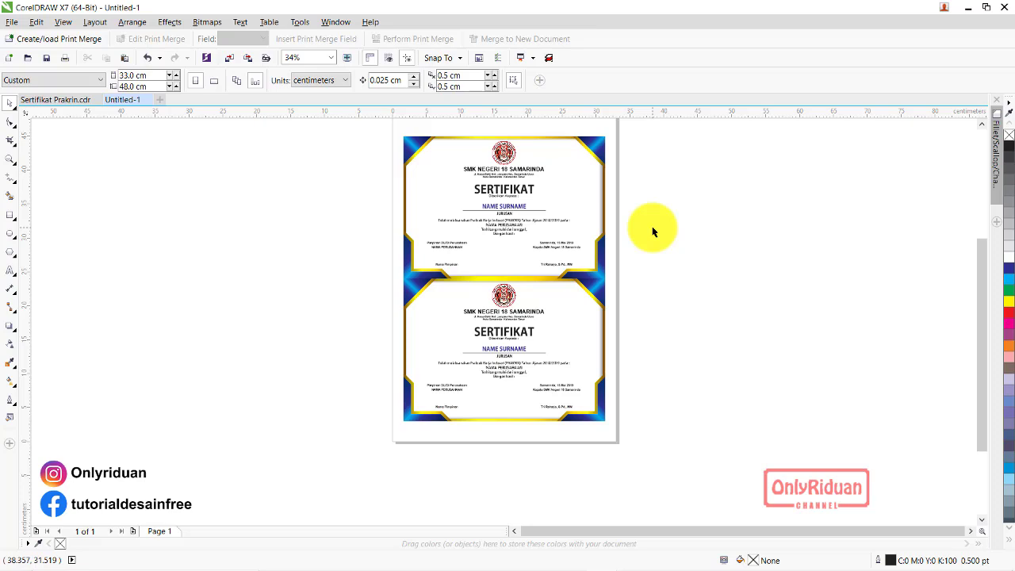
- Check the original A4 certificate in Sertifikat Prakrin.cdr and return to the Untitled-1 print layout
left_click(53, 100)
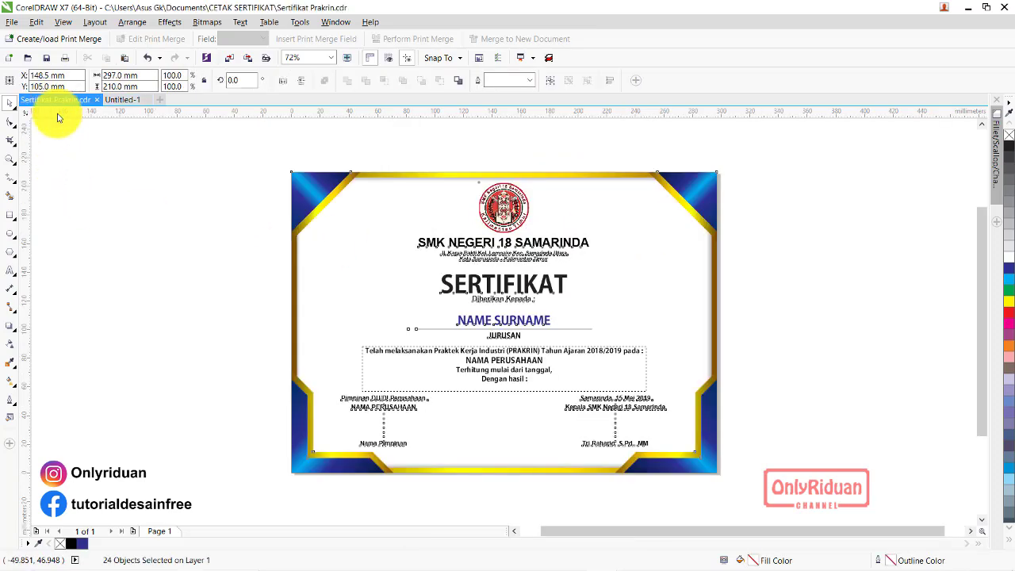
left_click(174, 222)
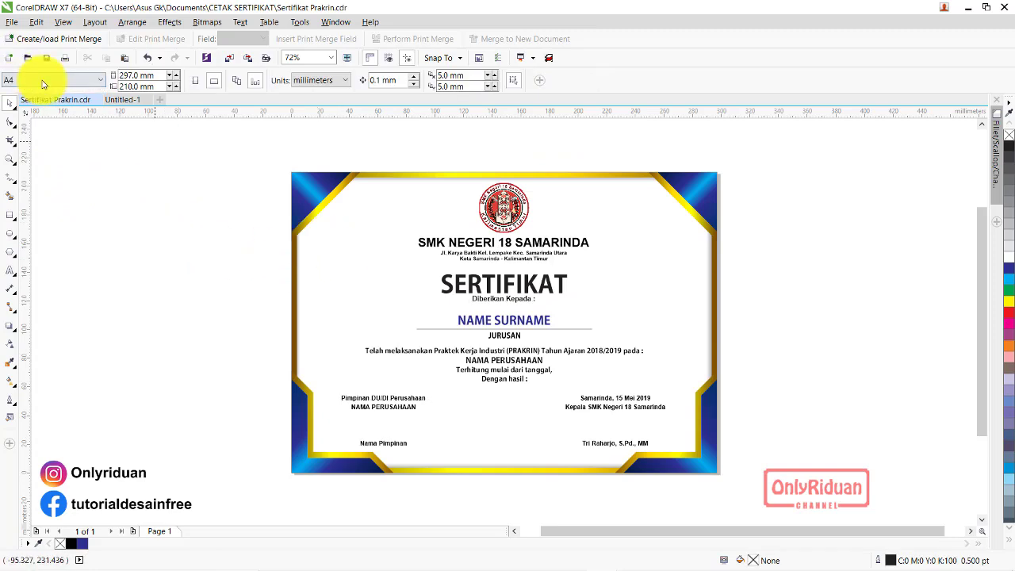
left_click(121, 100)
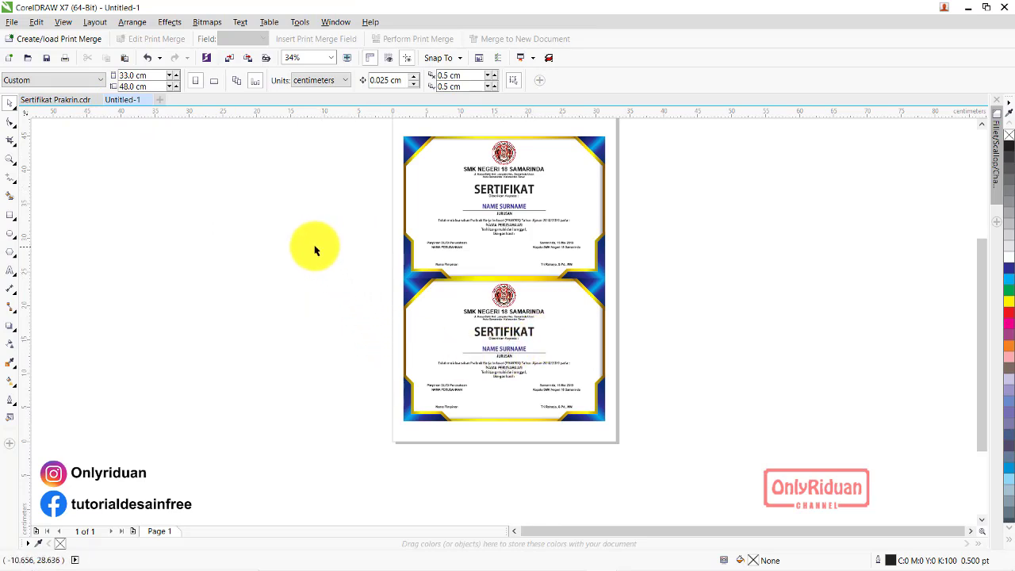
- Open the Data Sertifikat workbook from the CETAK SERTIFIKAT folder in Excel
left_click(338, 559)
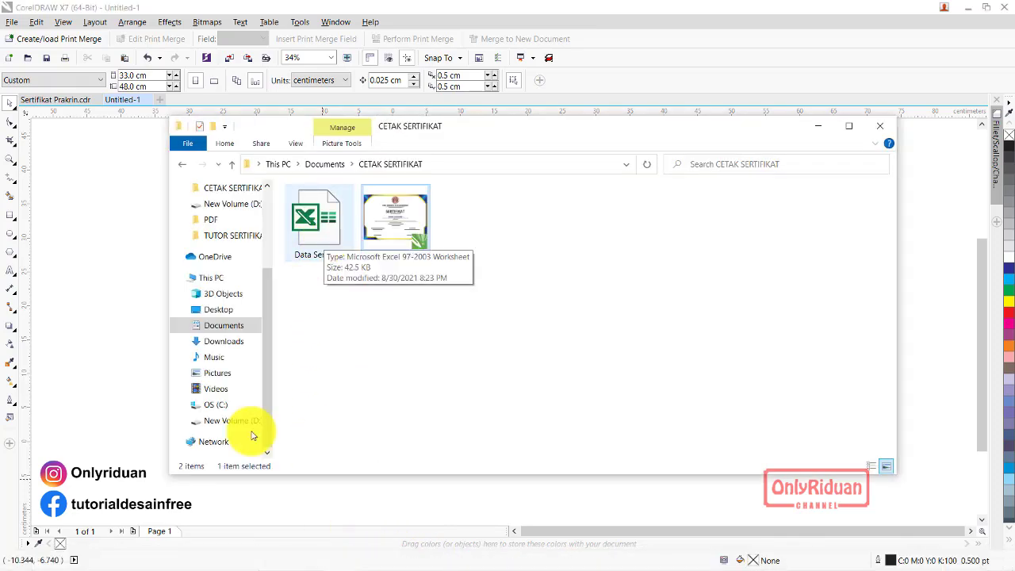
left_click(452, 326)
left_click(325, 218)
left_click(466, 365)
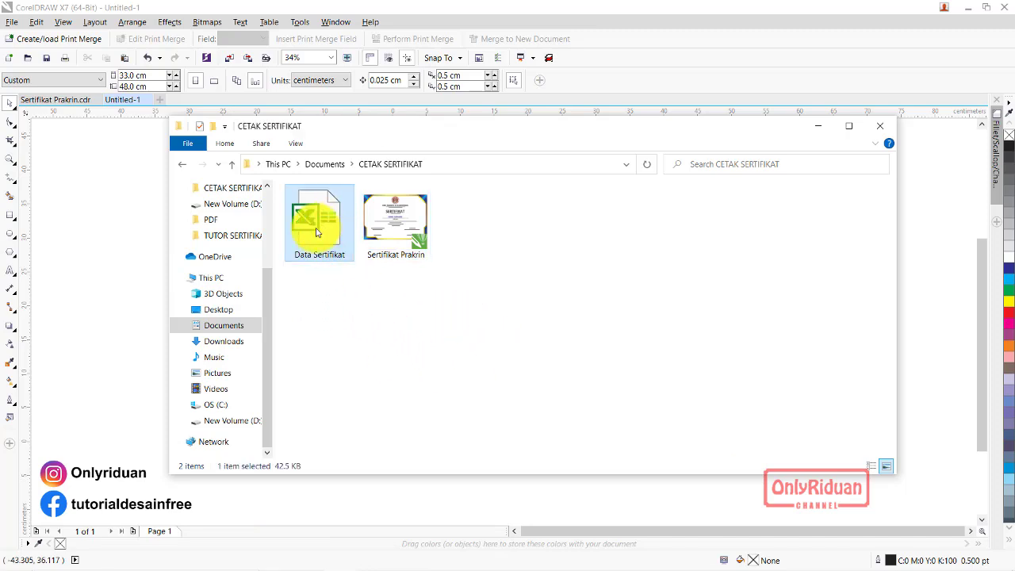
left_click(366, 316)
left_click(318, 240)
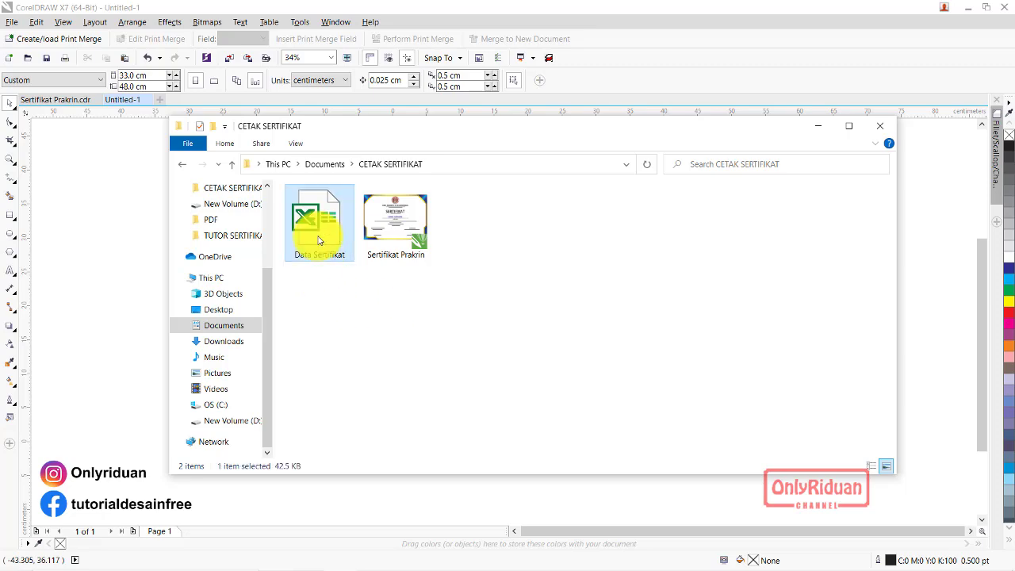
double_click(318, 240)
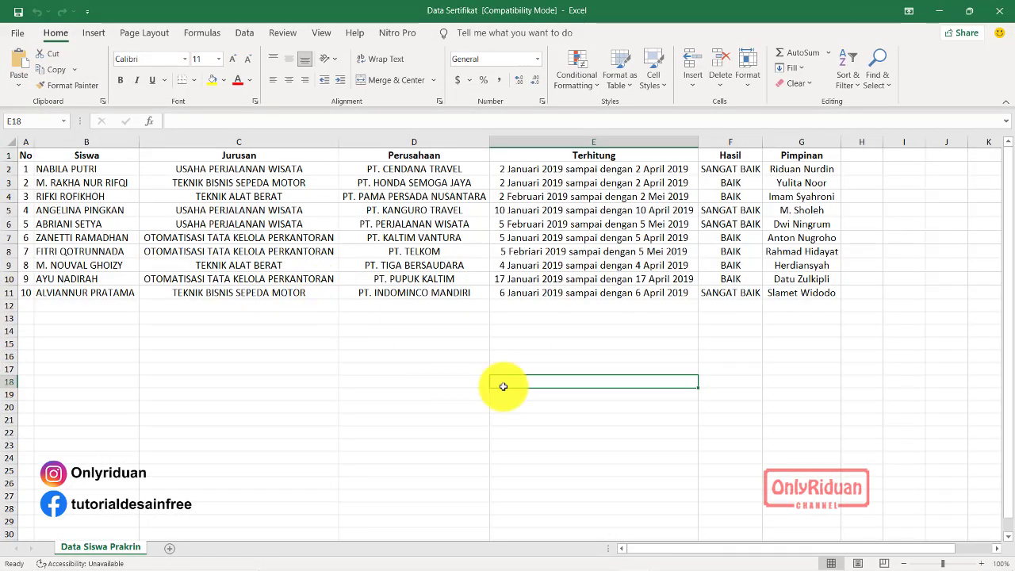
left_click(580, 368)
left_click(568, 409)
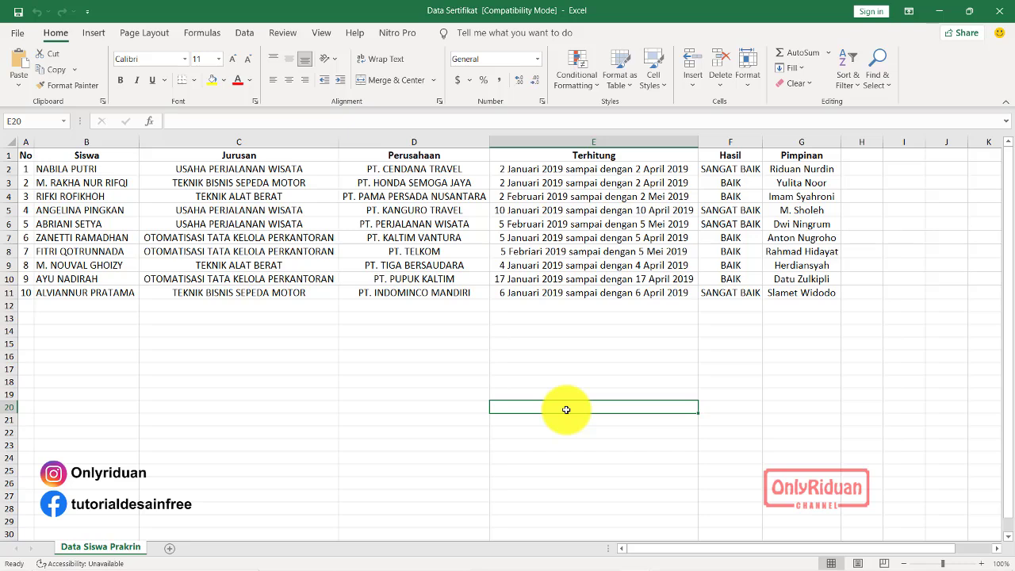
left_click(415, 384)
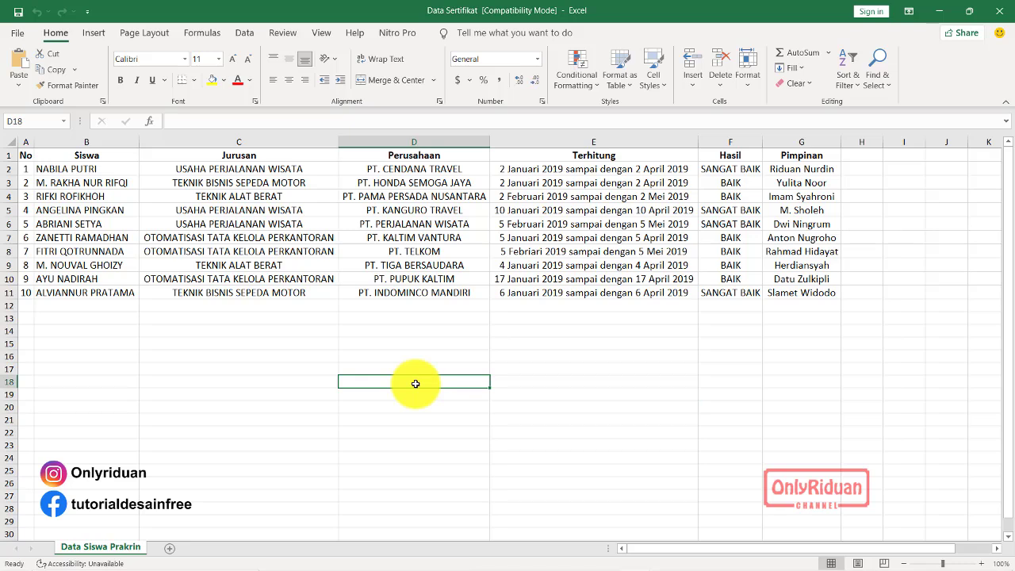
- Switch to the Untitled-1 layout in CorelDRAW, inspect the NAME SURNAME text on both certificates, and return to the Excel workbook
left_click(609, 560)
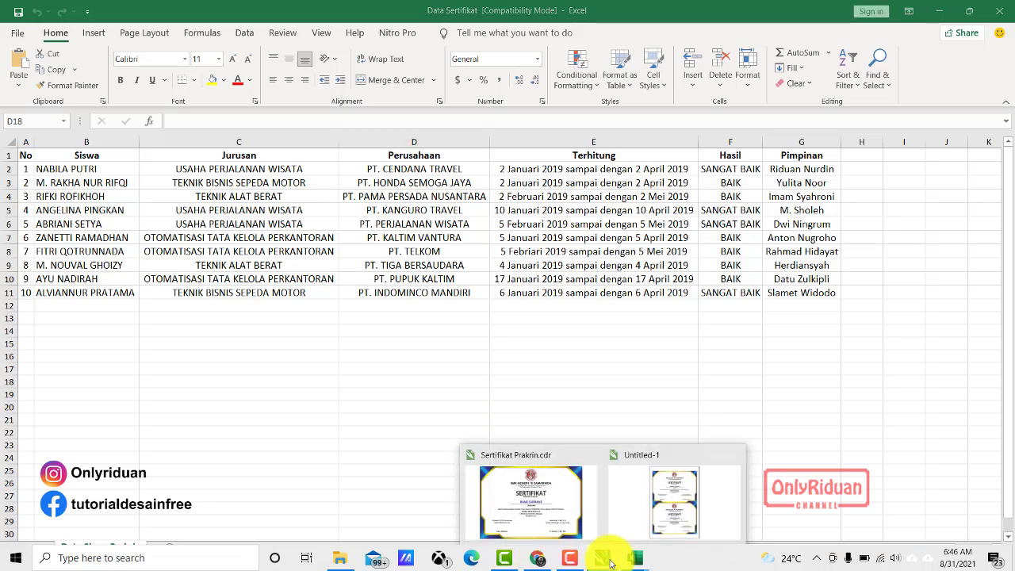
left_click(657, 505)
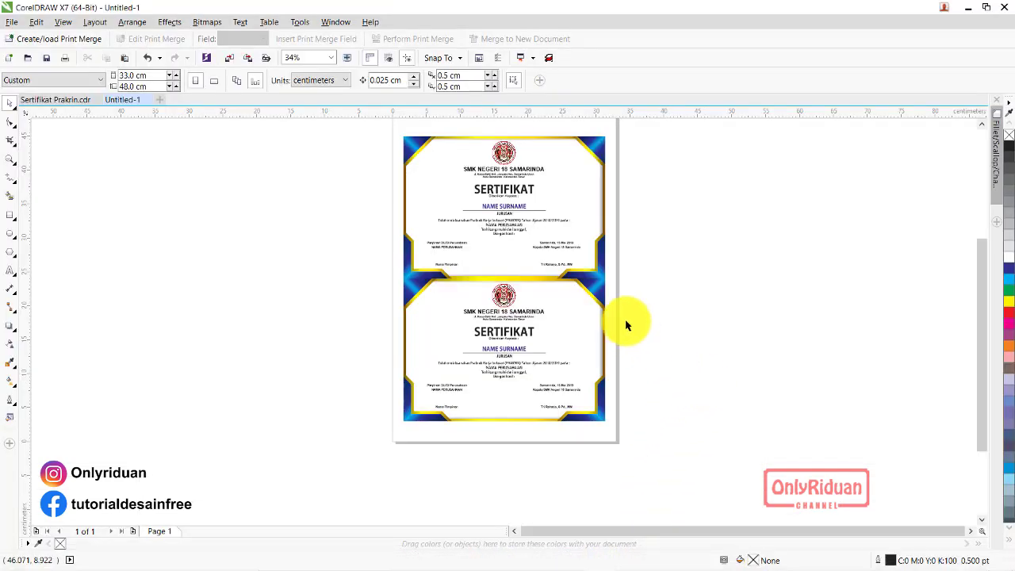
left_click(516, 209)
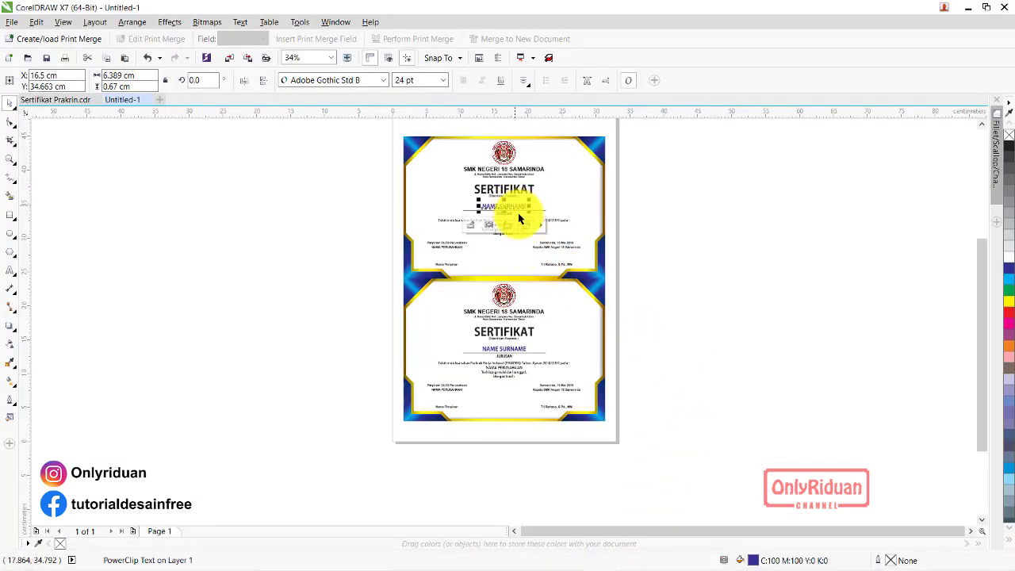
left_click(520, 348)
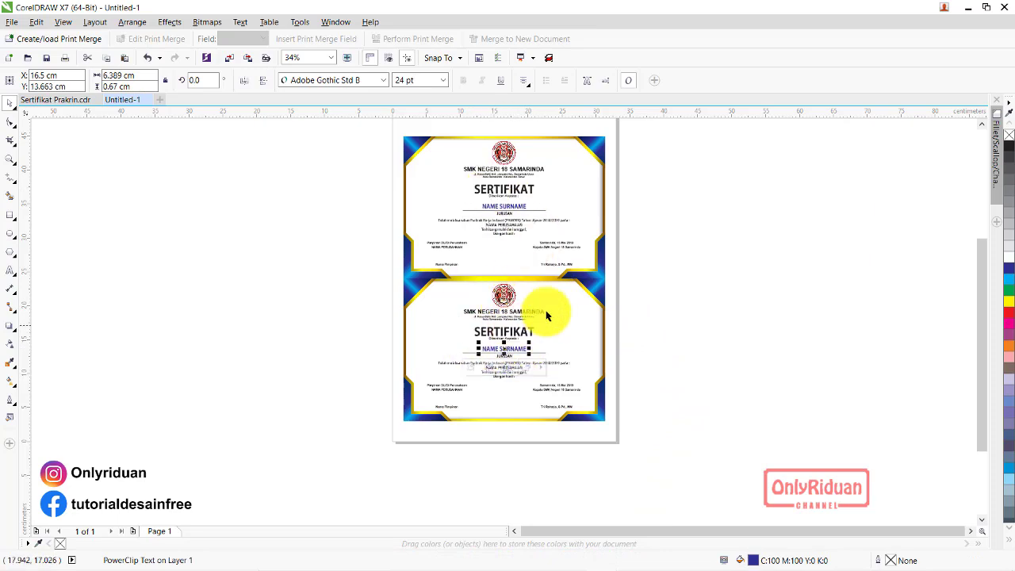
left_click(963, 9)
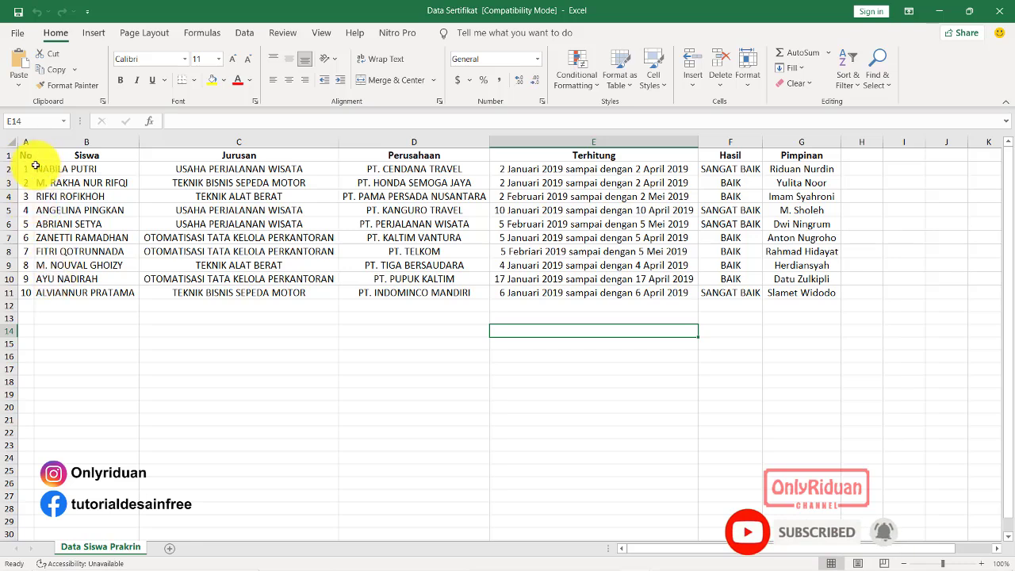
- Copy the header row A1:G1 and paste it starting at cell I1
left_click_drag(26, 155, 797, 155)
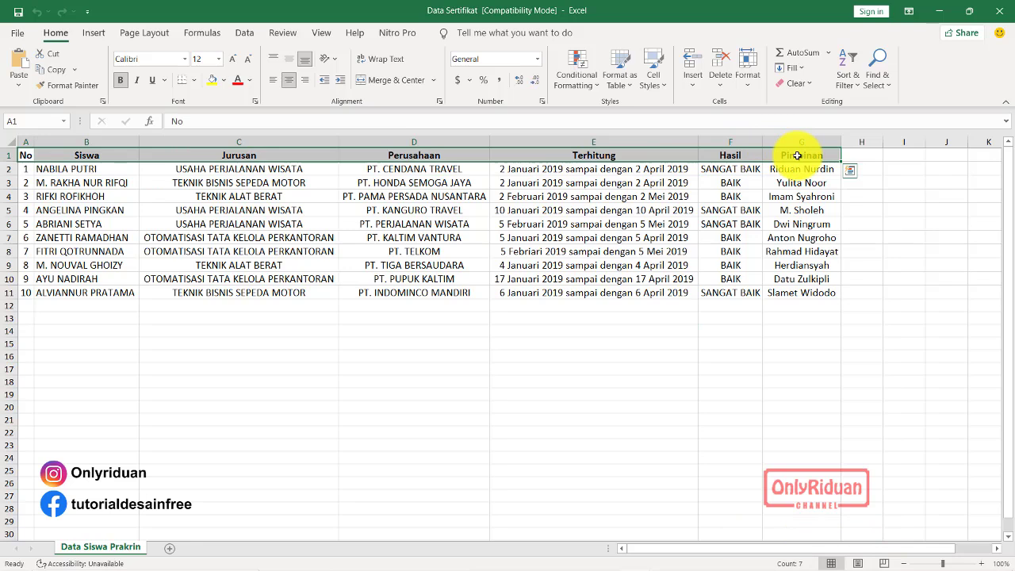
key("ctrl+c")
left_click(902, 154)
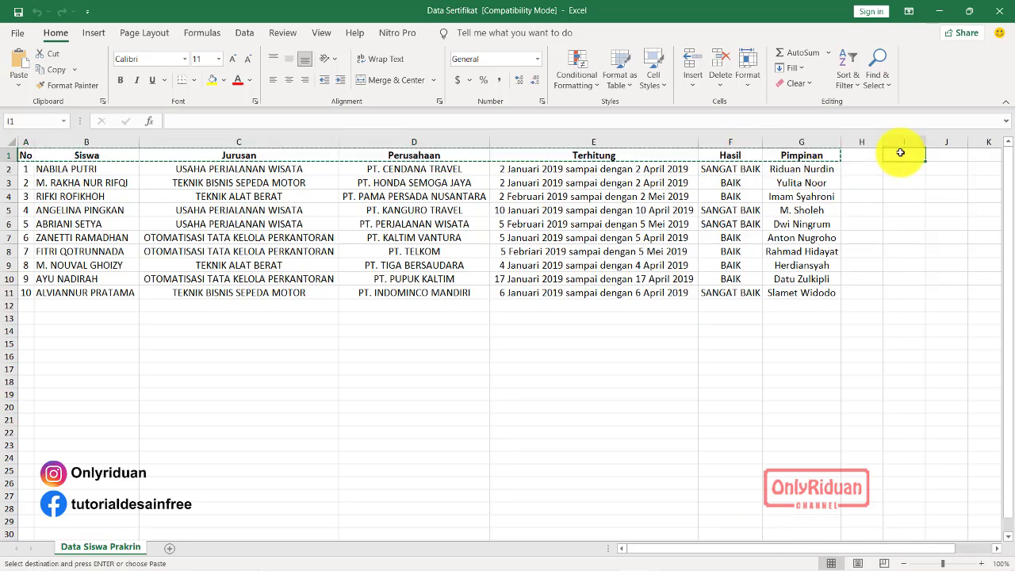
key("ctrl+v")
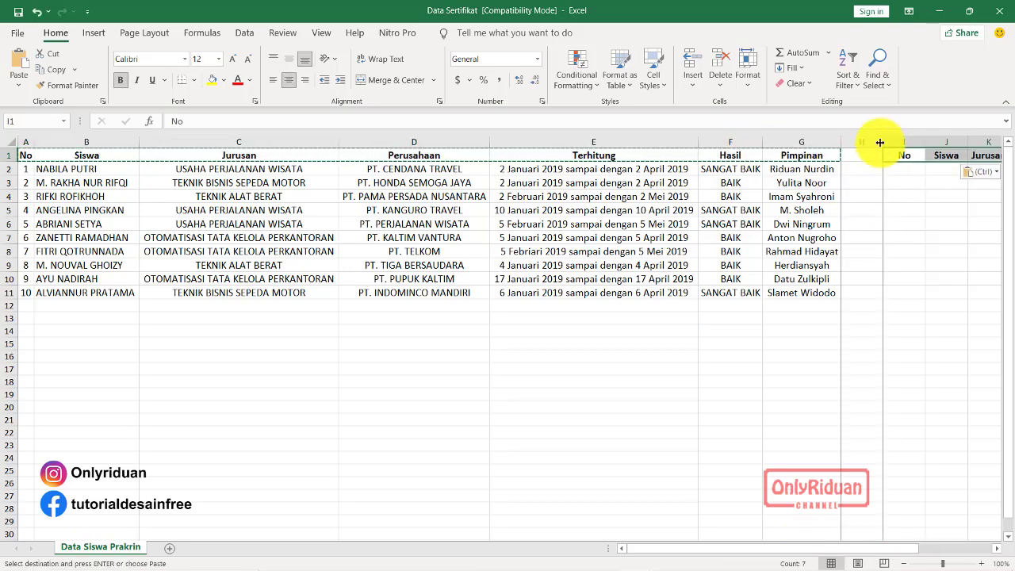
- Narrow the empty column H between the original and the copied headers and end the copy mode
left_click_drag(883, 136, 857, 140)
left_click(853, 219)
key("Escape")
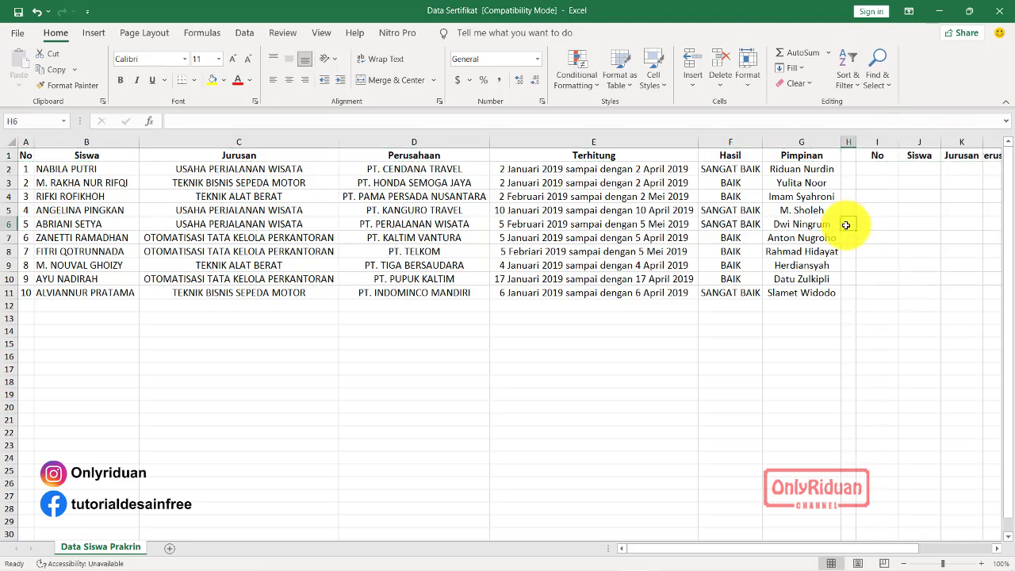
left_click(872, 320)
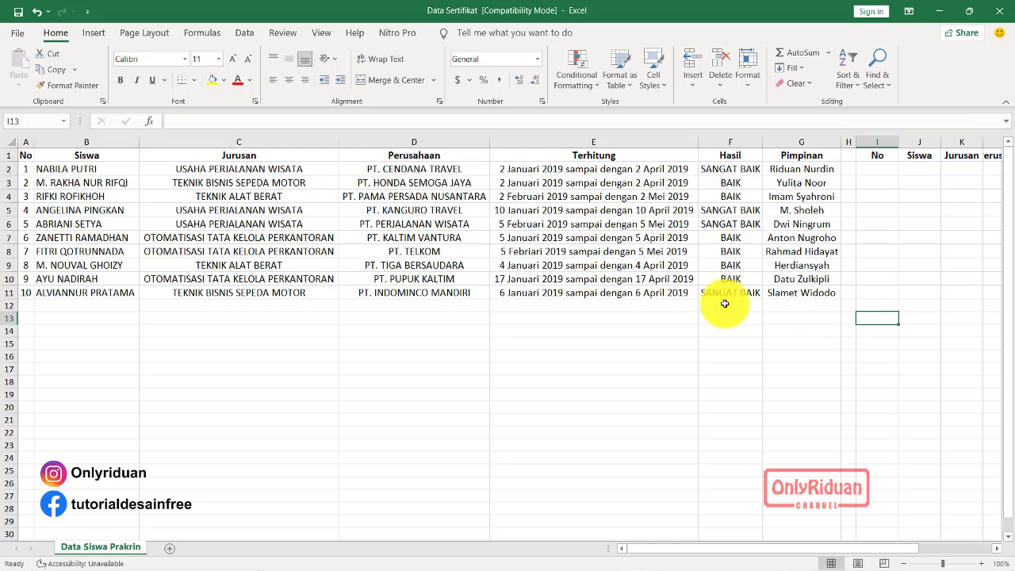
left_click(707, 371)
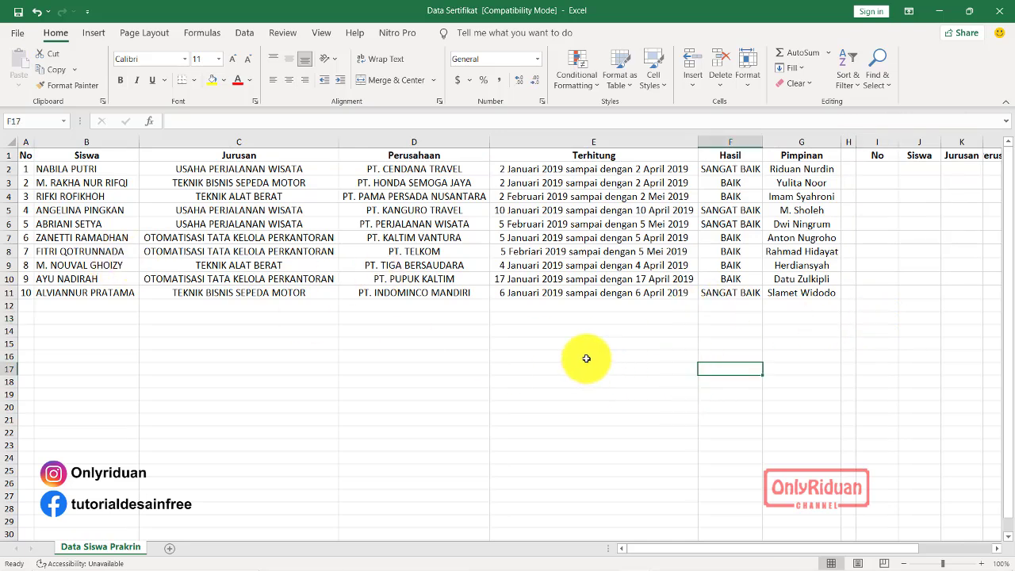
- Append 1 to the headers in A1 to D1 so they read No1, Siswa1, Jurusan1 and Perusahaan1
left_click(23, 156)
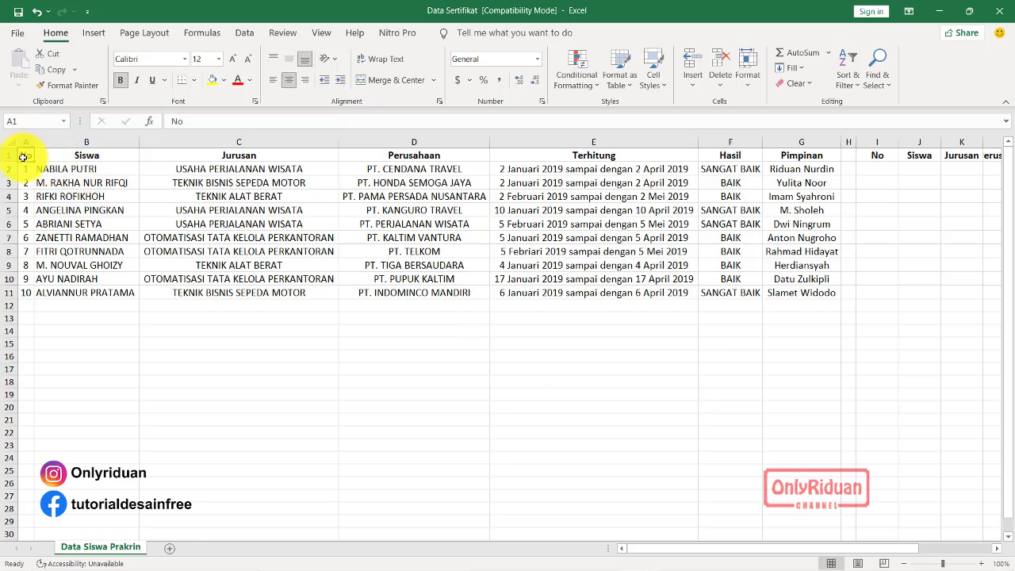
left_click(206, 129)
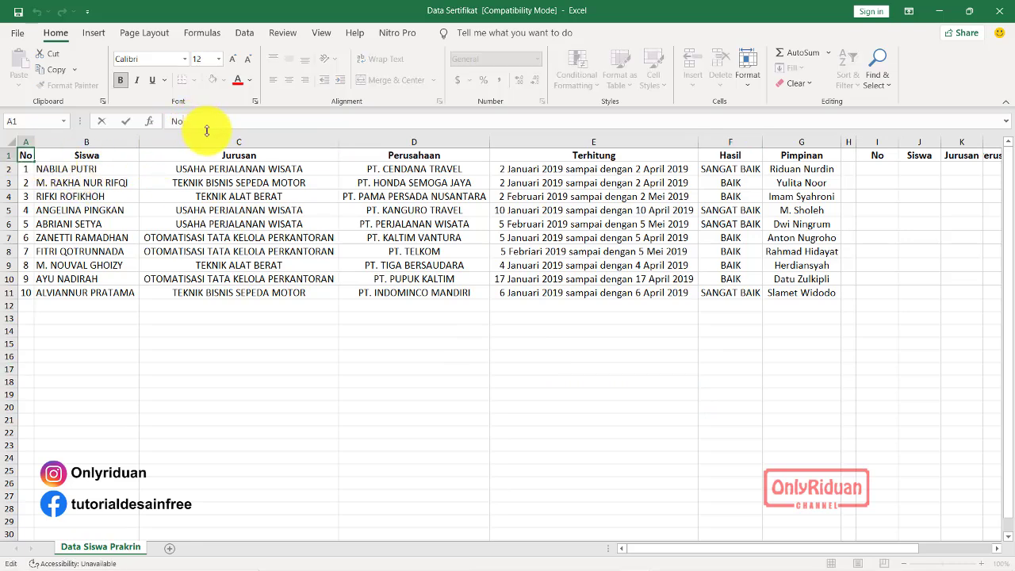
type("1")
left_click(109, 154)
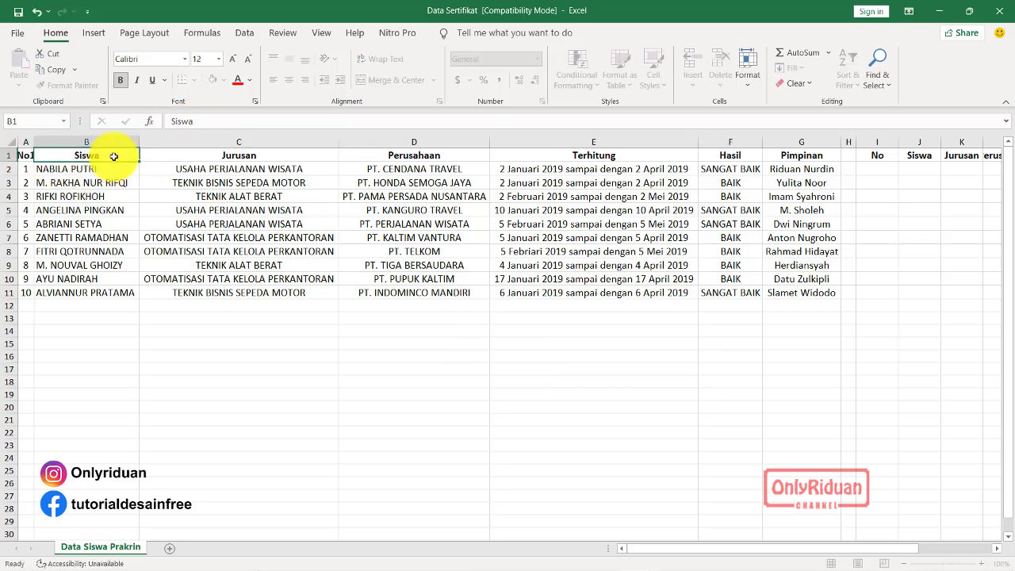
left_click(209, 122)
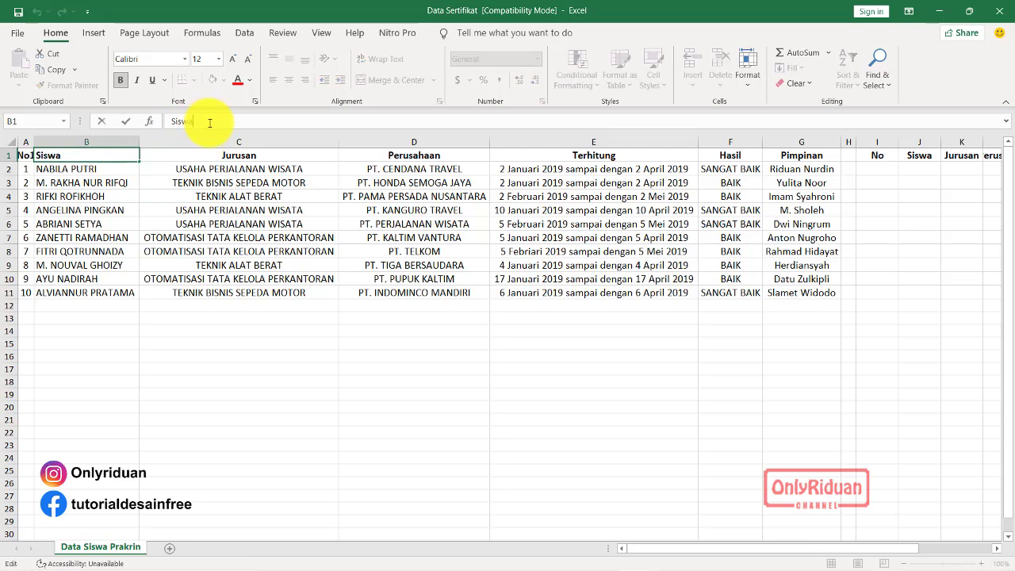
type("1")
left_click(238, 151)
left_click(236, 120)
type("1")
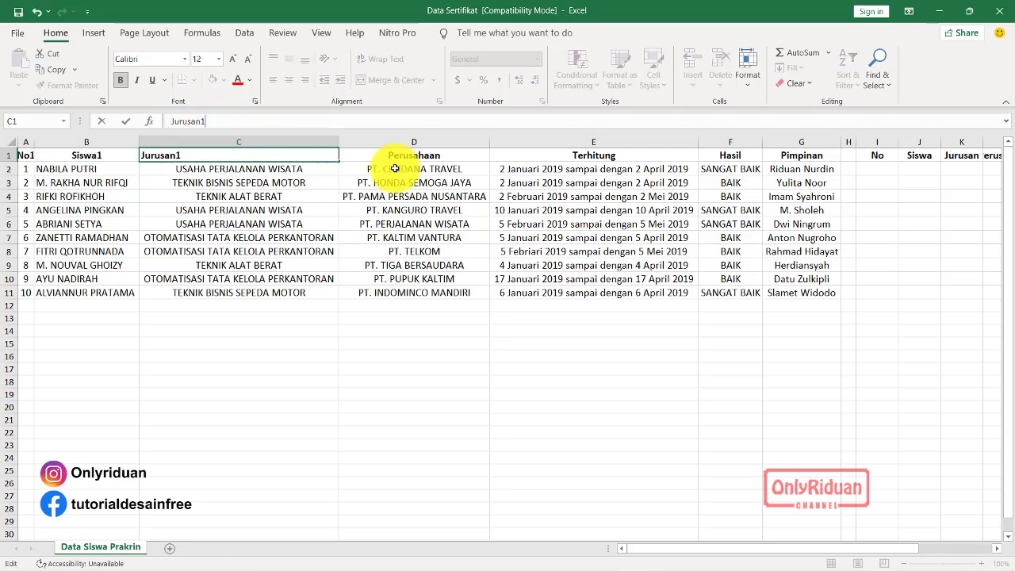
left_click(397, 157)
left_click(238, 121)
type("1")
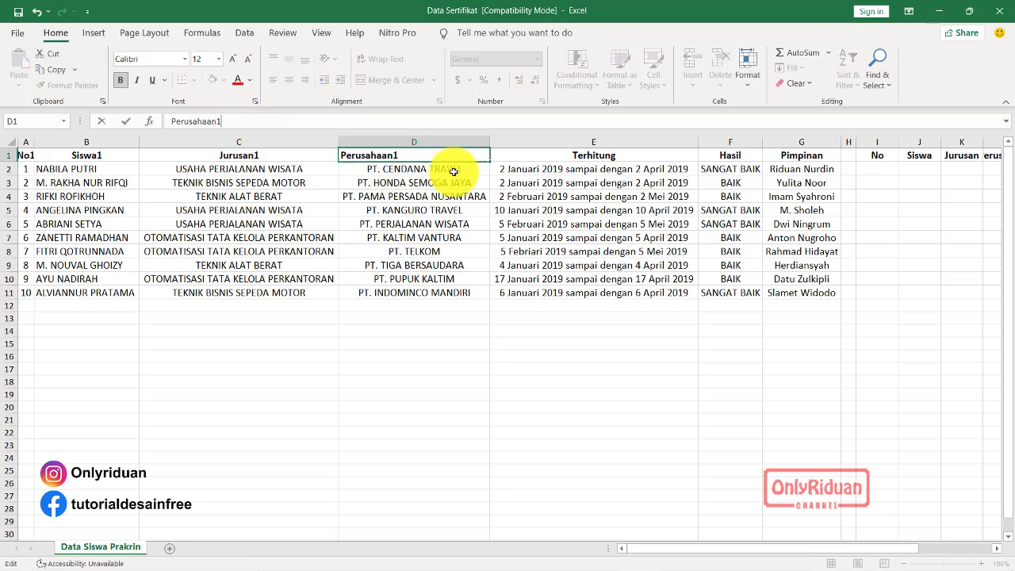
- Rename the headers in E1 to G1 as Terhitung1, Hasil1 and Pimpinan1
left_click(566, 161)
left_click(288, 122)
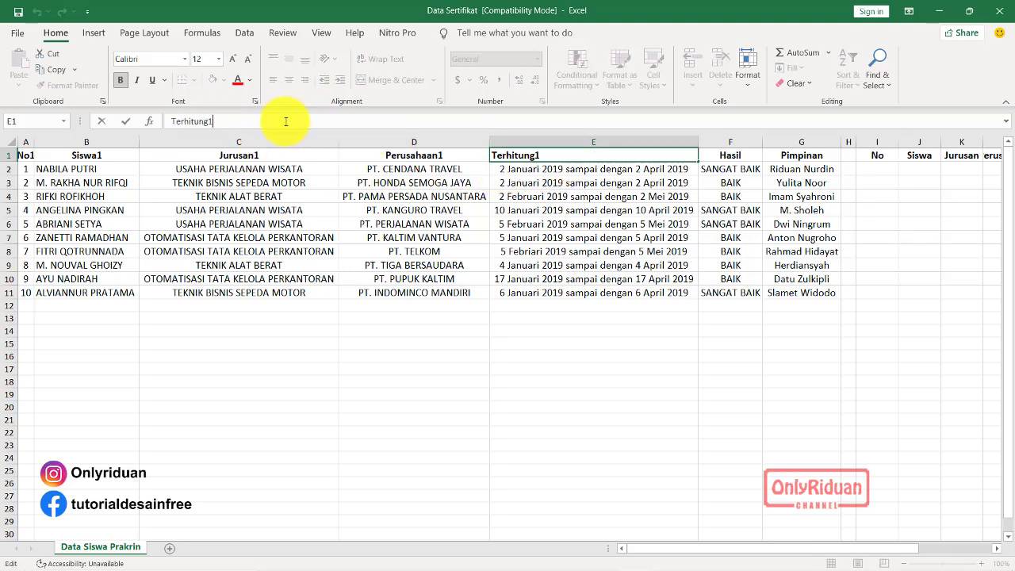
type("1")
left_click(722, 155)
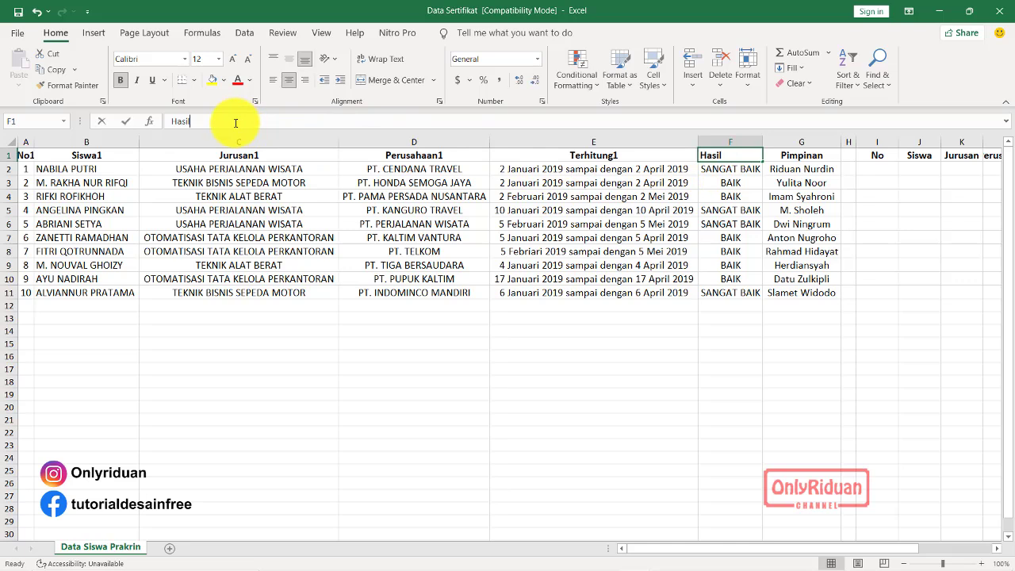
left_click(236, 120)
type("1")
left_click(781, 157)
left_click(263, 120)
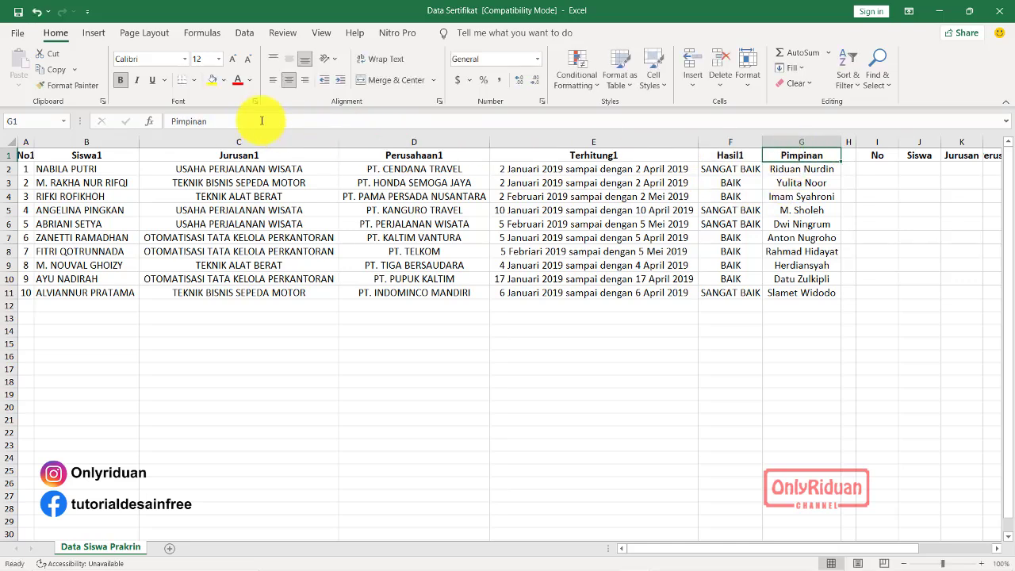
type("1")
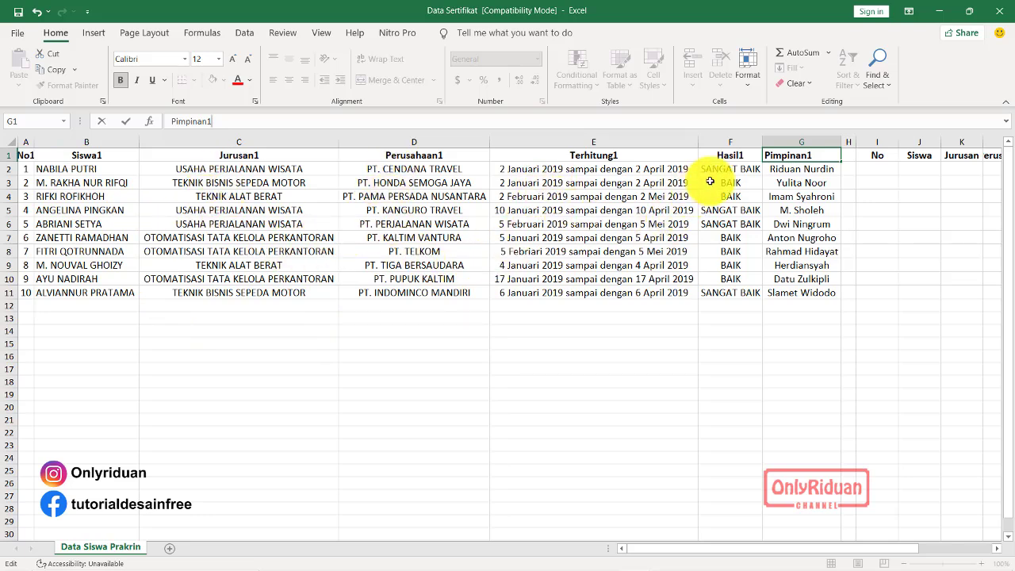
left_click(799, 169)
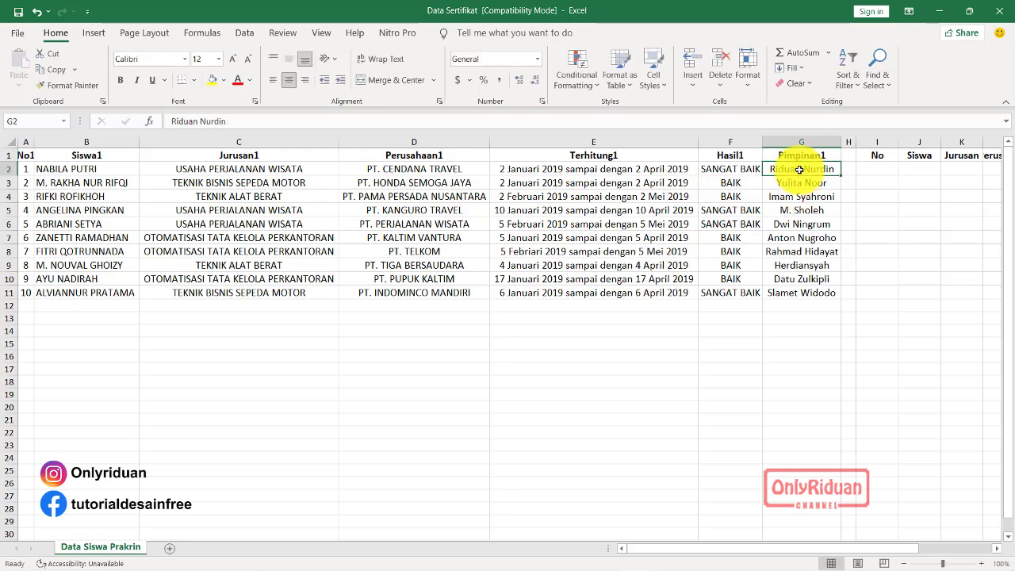
left_click(722, 380)
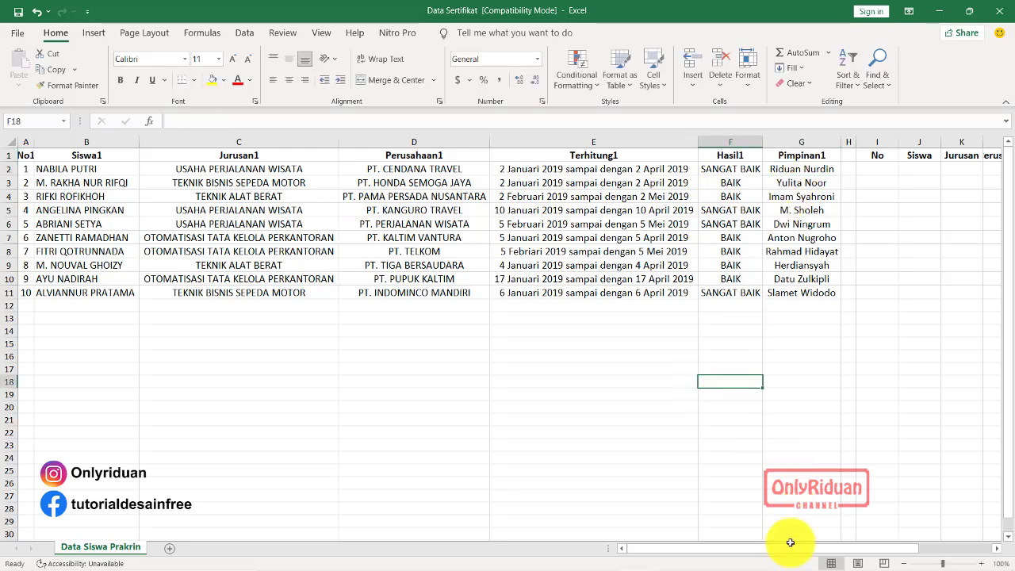
- Append 2 to the copied headers in I1 to L1 so they read No2, Siswa2, Jurusan2 and Perusahaan2
left_click_drag(788, 553, 888, 553)
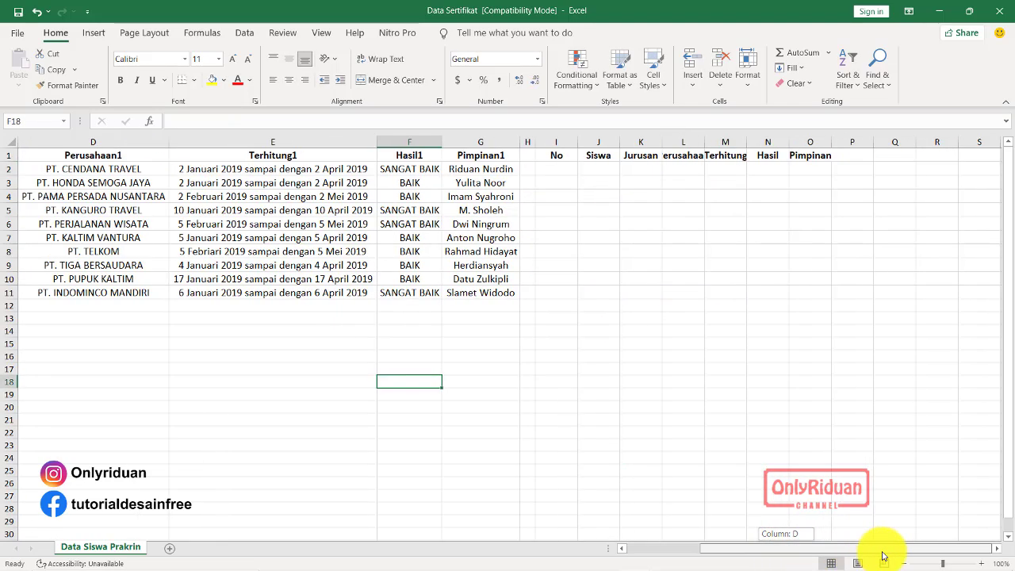
left_click(568, 158)
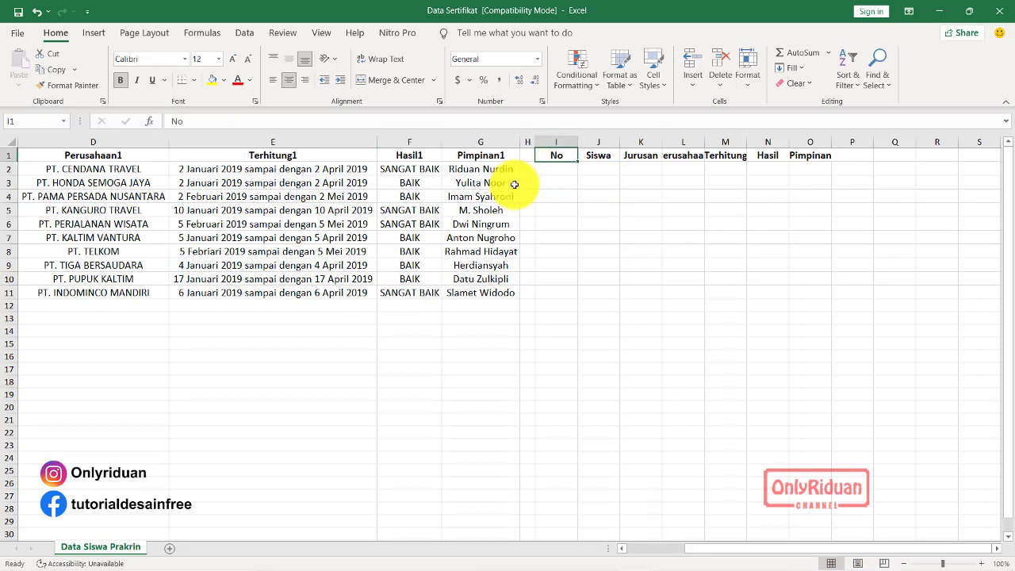
left_click(207, 122)
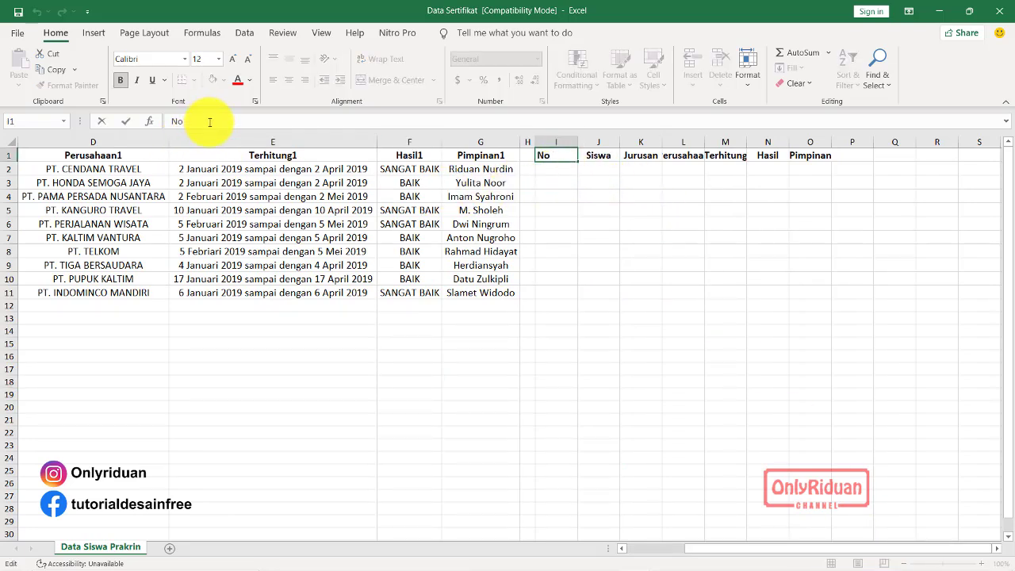
type("2")
left_click(596, 155)
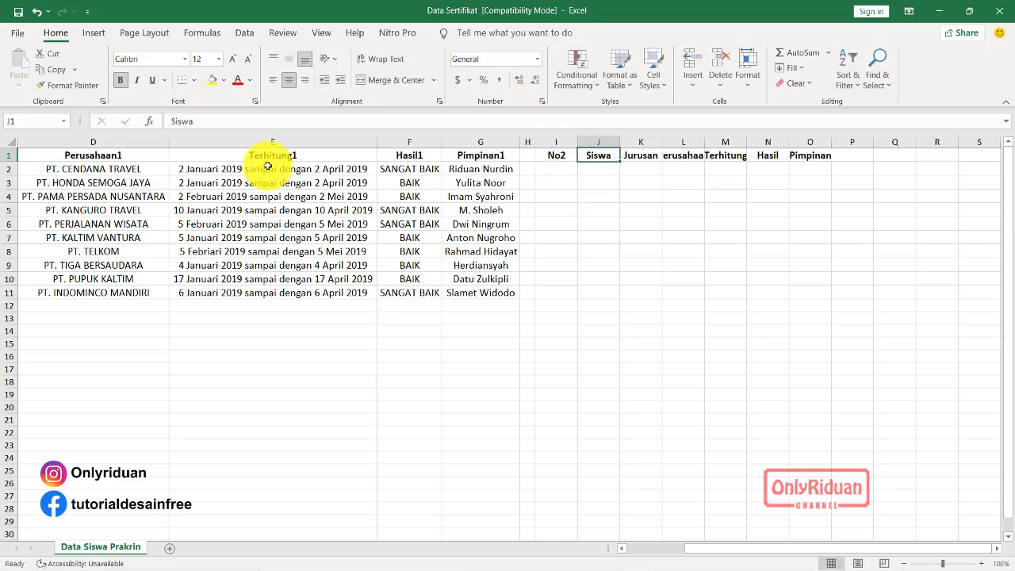
left_click(215, 124)
type("2")
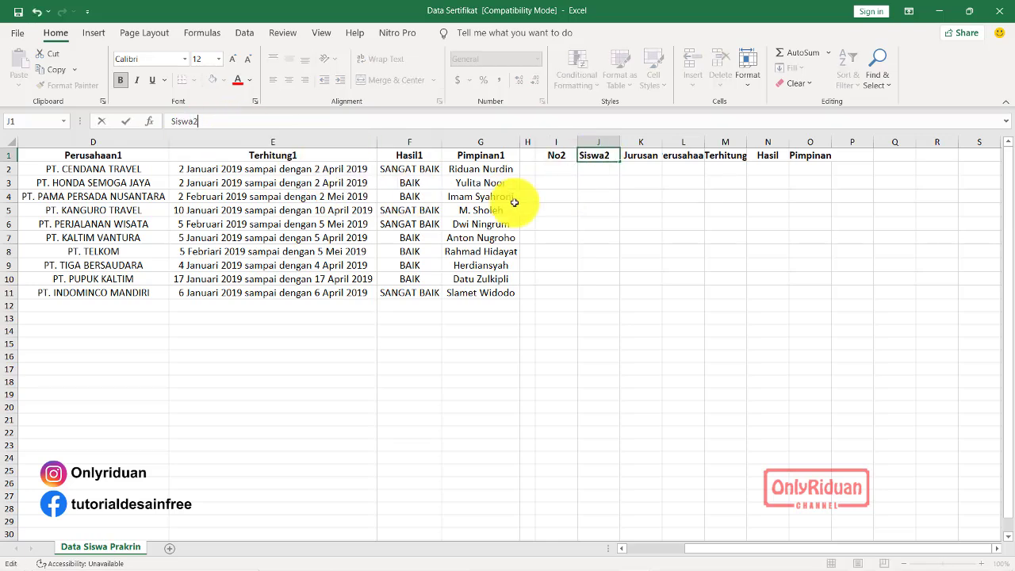
left_click(634, 159)
left_click(277, 121)
type("2")
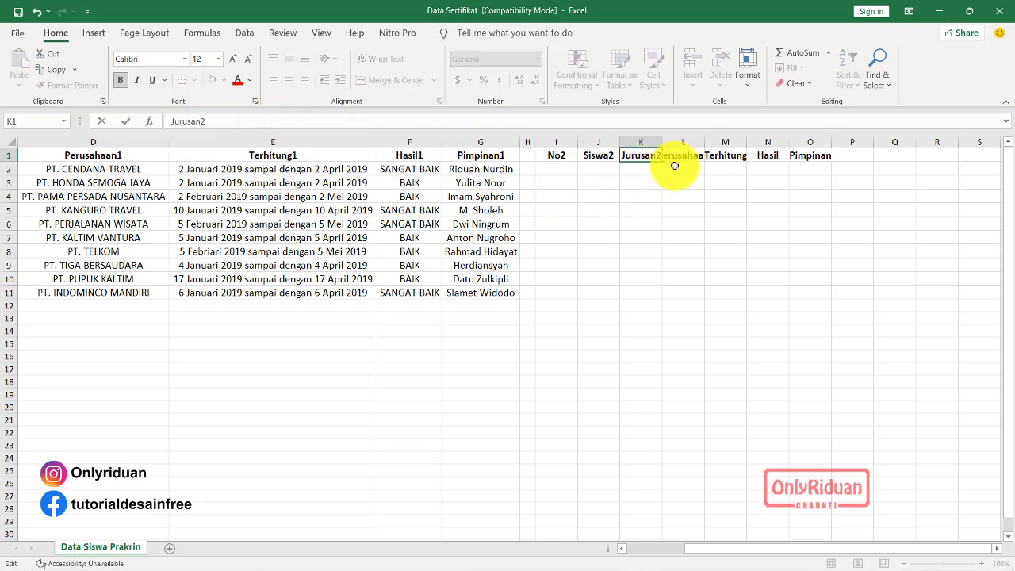
left_click(681, 156)
left_click(282, 121)
type("2")
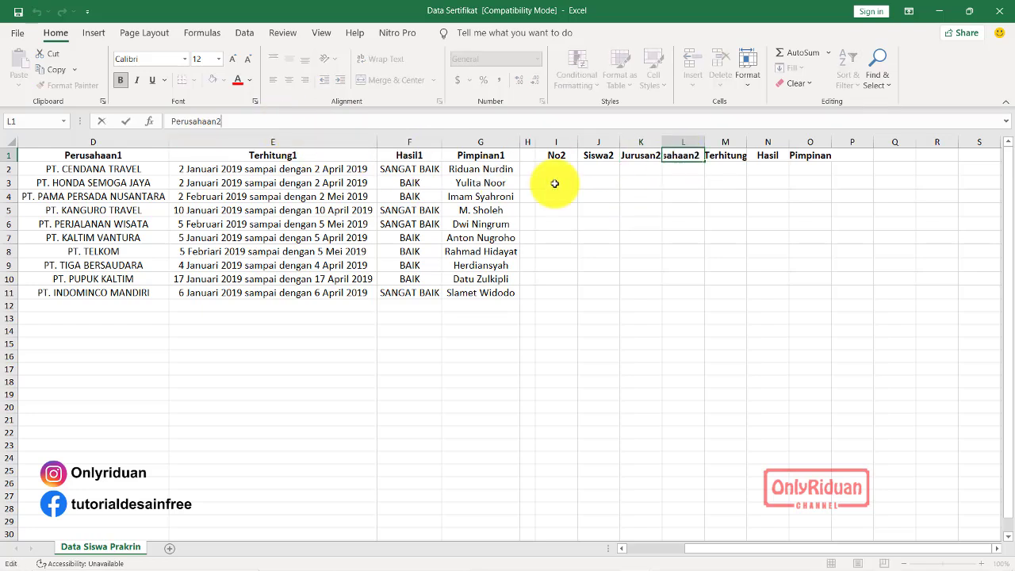
- Rename the copied headers in M1 to O1 as Terhitung2, Hasil2 and Pimpinan2
left_click(722, 157)
left_click(280, 121)
type("2")
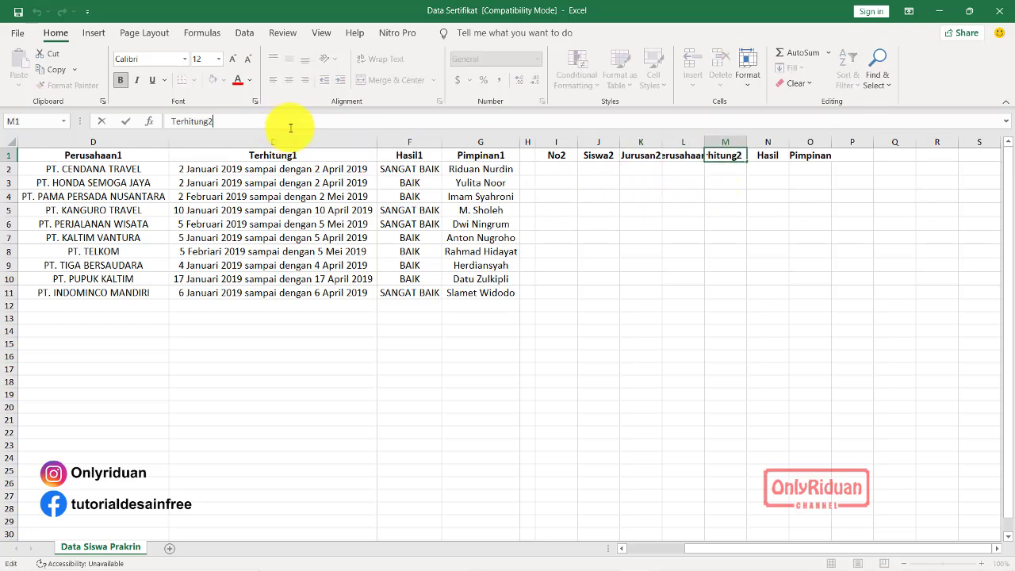
left_click(761, 156)
left_click(270, 122)
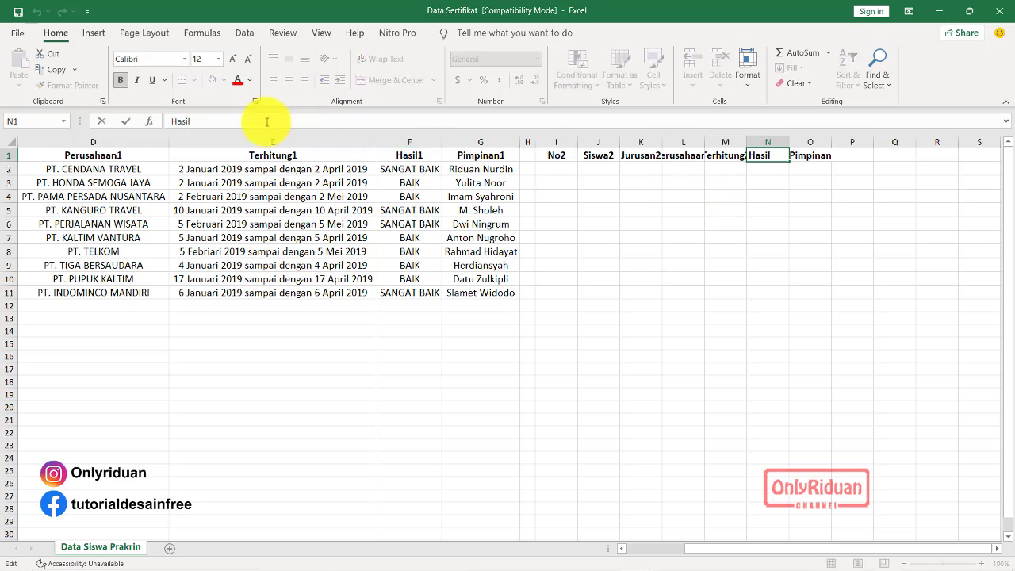
type("2")
left_click(809, 156)
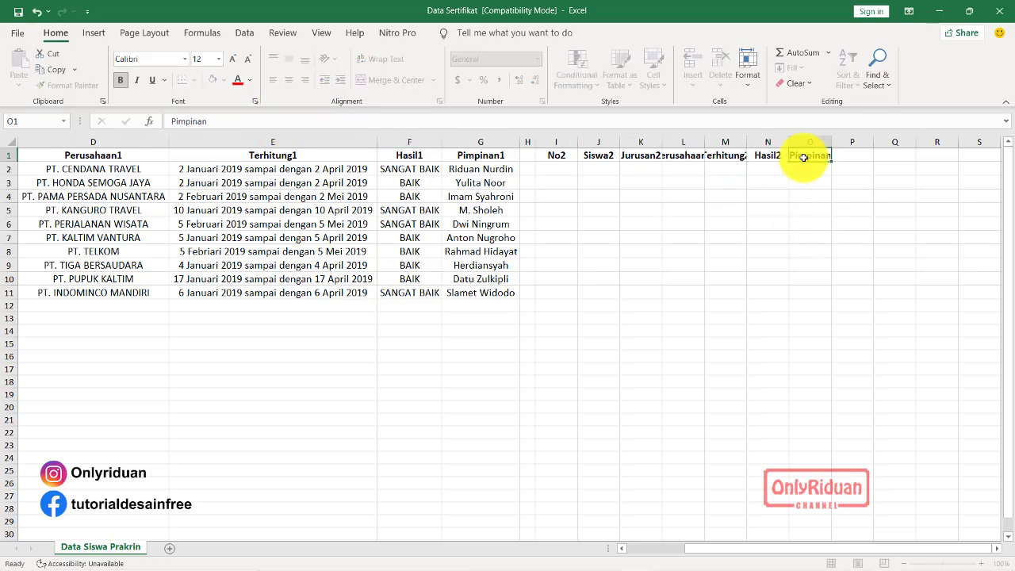
left_click(251, 123)
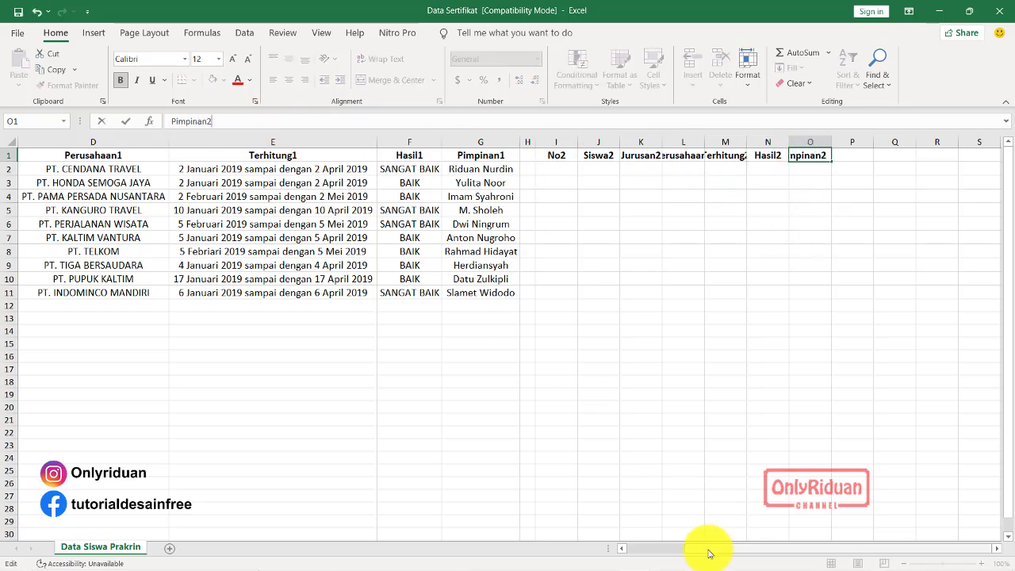
left_click_drag(706, 550, 639, 554)
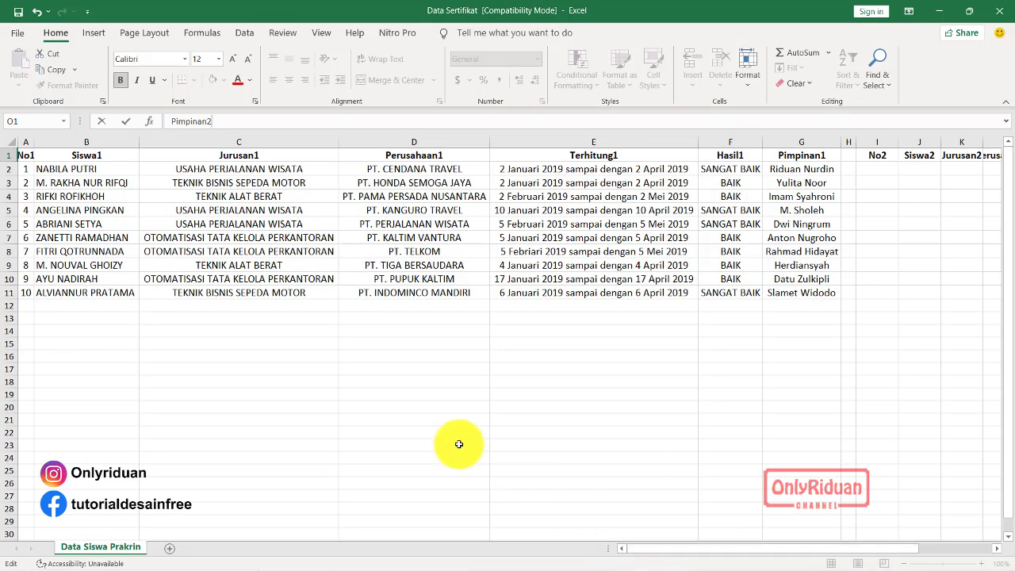
left_click(462, 444)
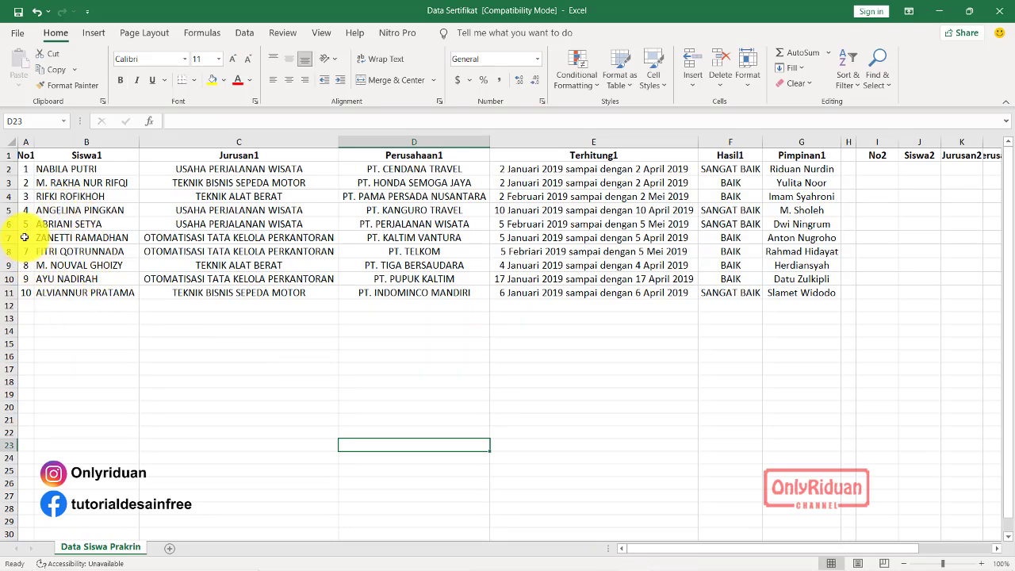
- Cut the records numbered 6 to 10 in A7:G11 and paste them under the second header set starting at I2
left_click_drag(24, 238, 770, 311)
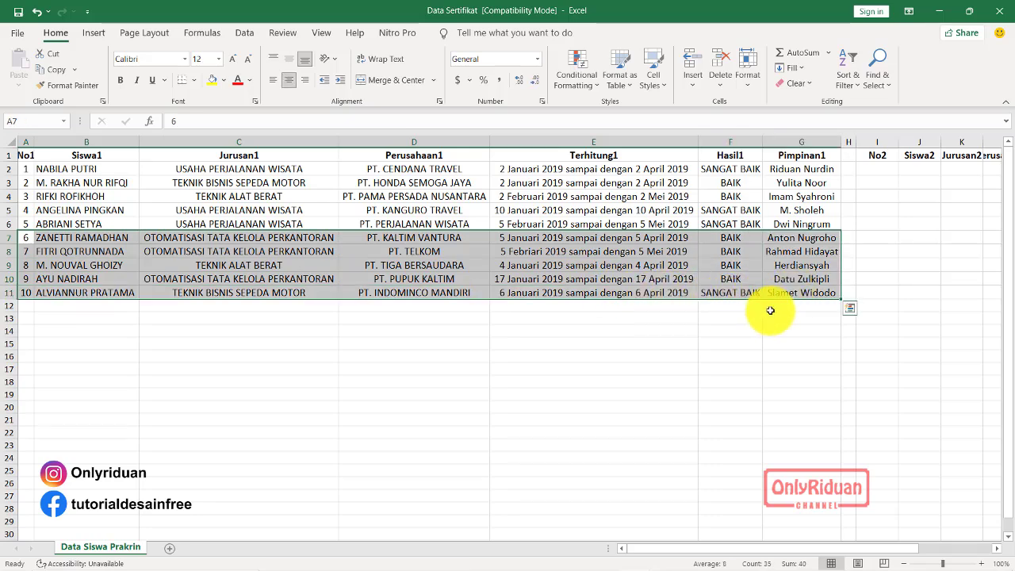
key("ctrl+x")
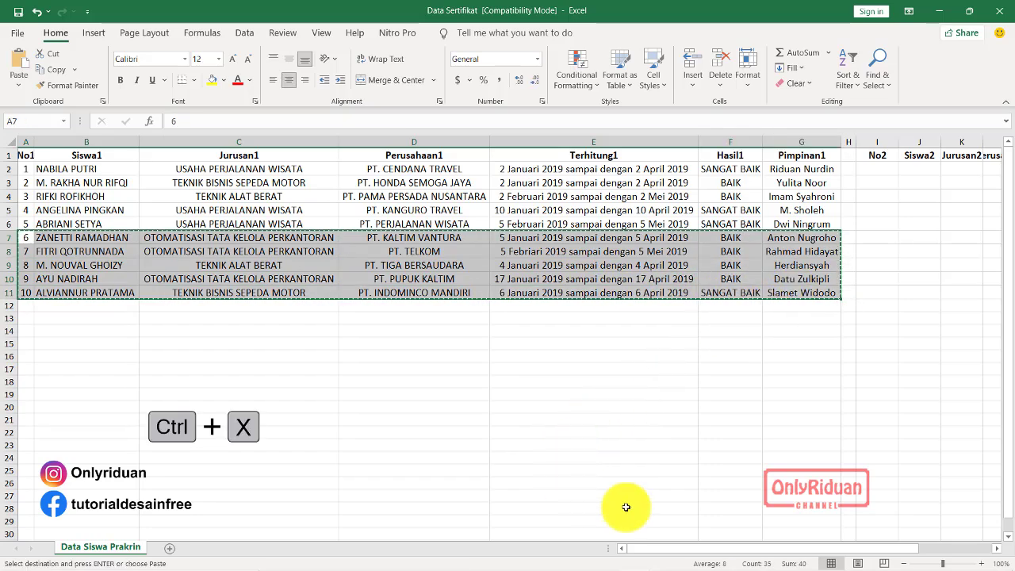
left_click_drag(648, 549, 759, 546)
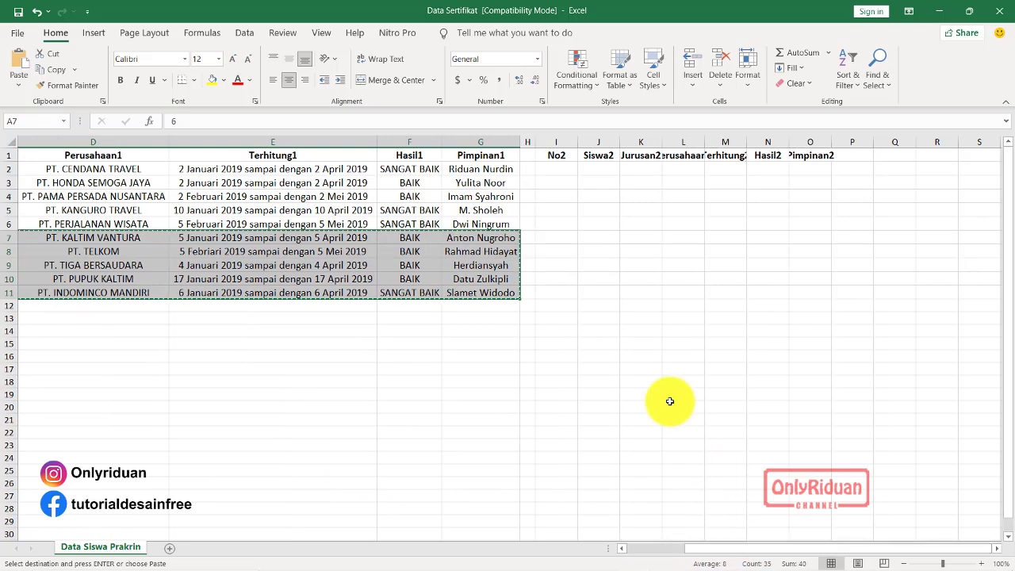
left_click(561, 169)
key("ctrl+v")
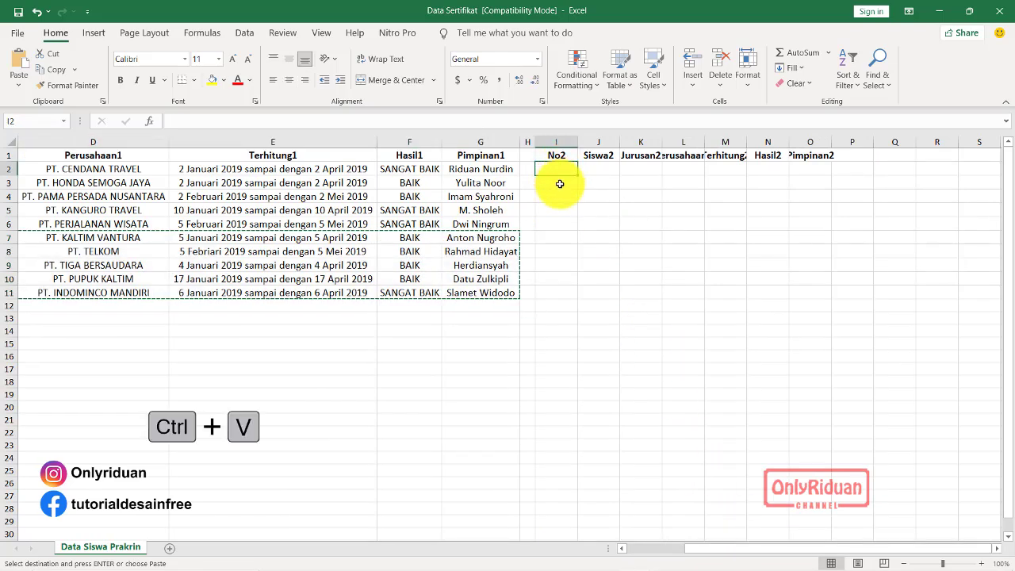
left_click(603, 300)
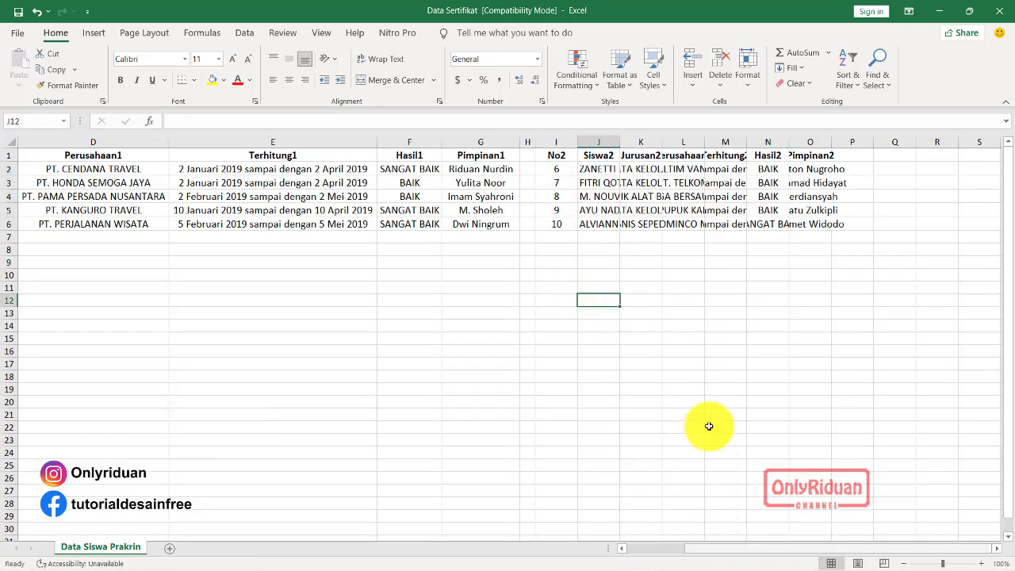
- Autofit the widths of columns I to O to their contents
double_click(577, 143)
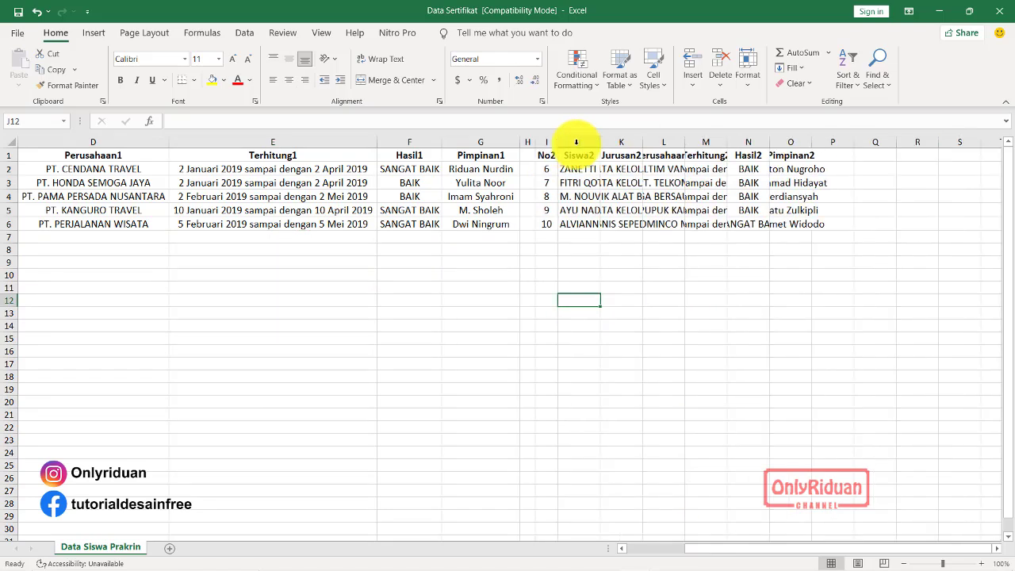
double_click(600, 144)
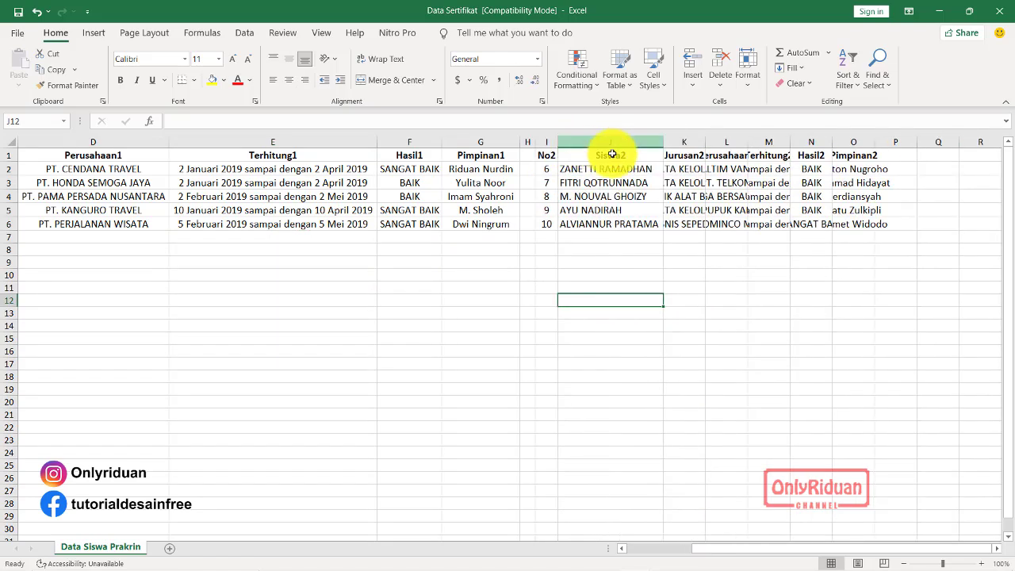
double_click(706, 141)
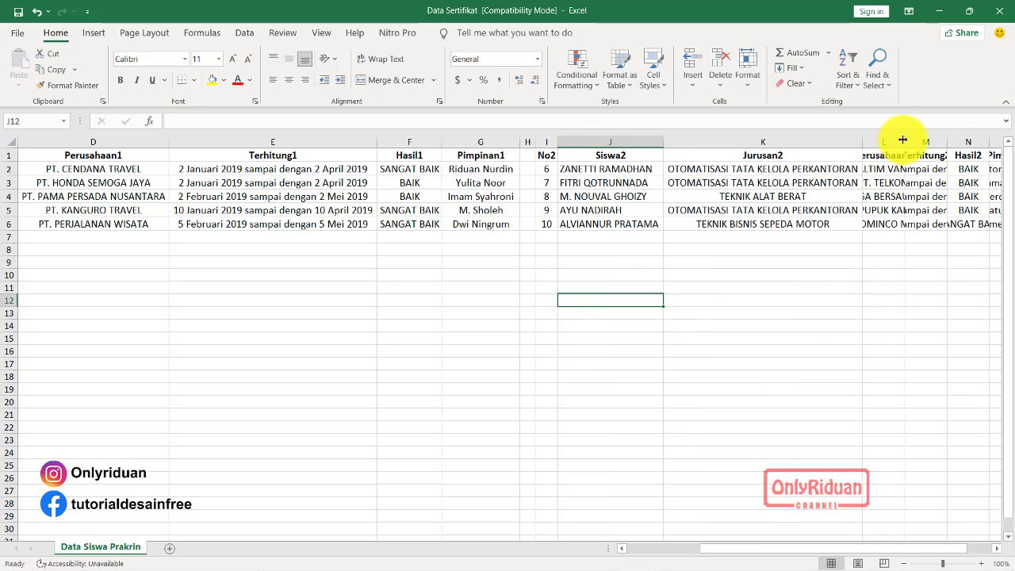
double_click(904, 141)
left_click_drag(833, 548, 884, 546)
double_click(873, 141)
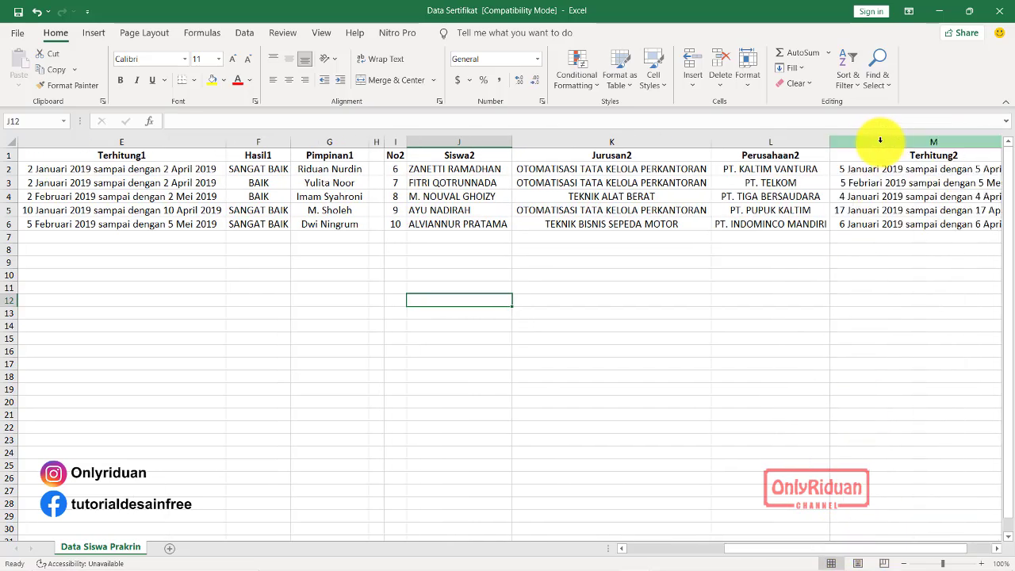
left_click_drag(861, 547, 869, 551)
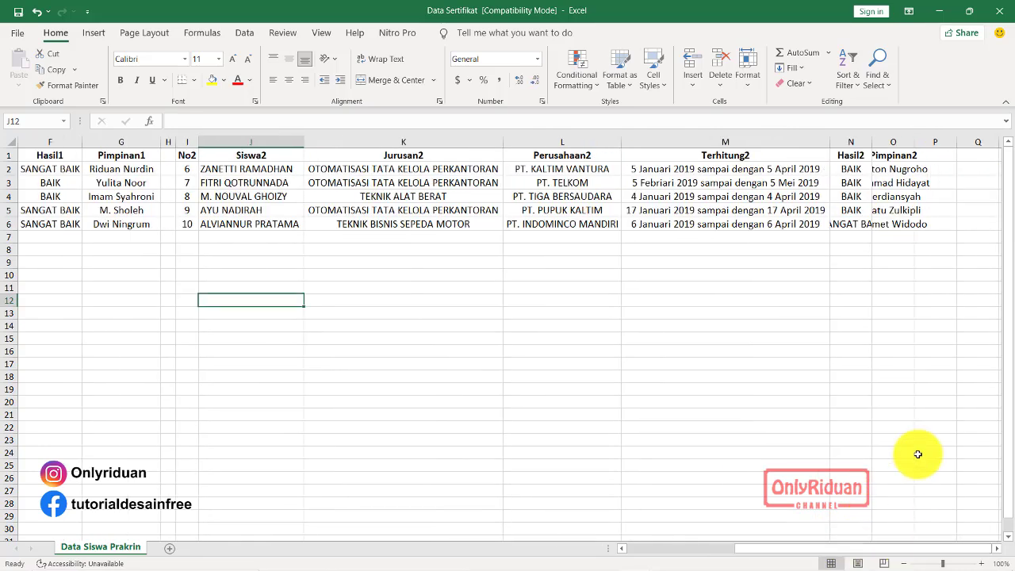
double_click(872, 141)
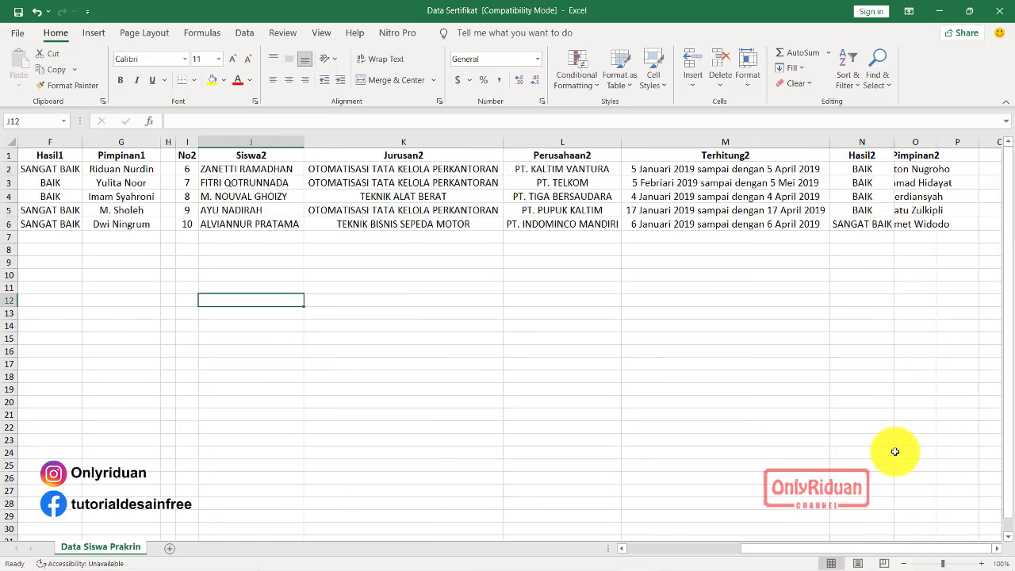
double_click(936, 143)
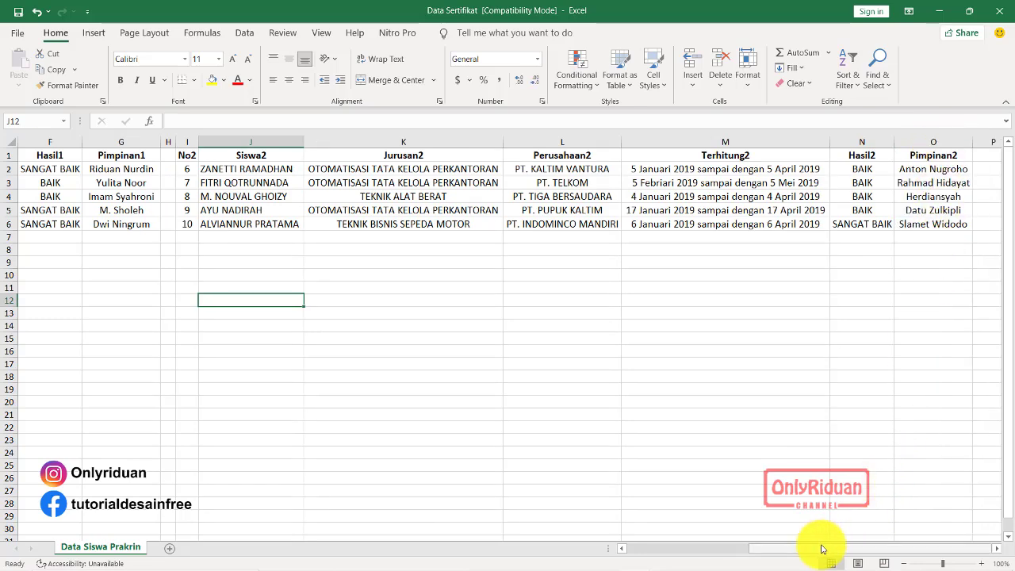
left_click_drag(822, 547, 622, 549)
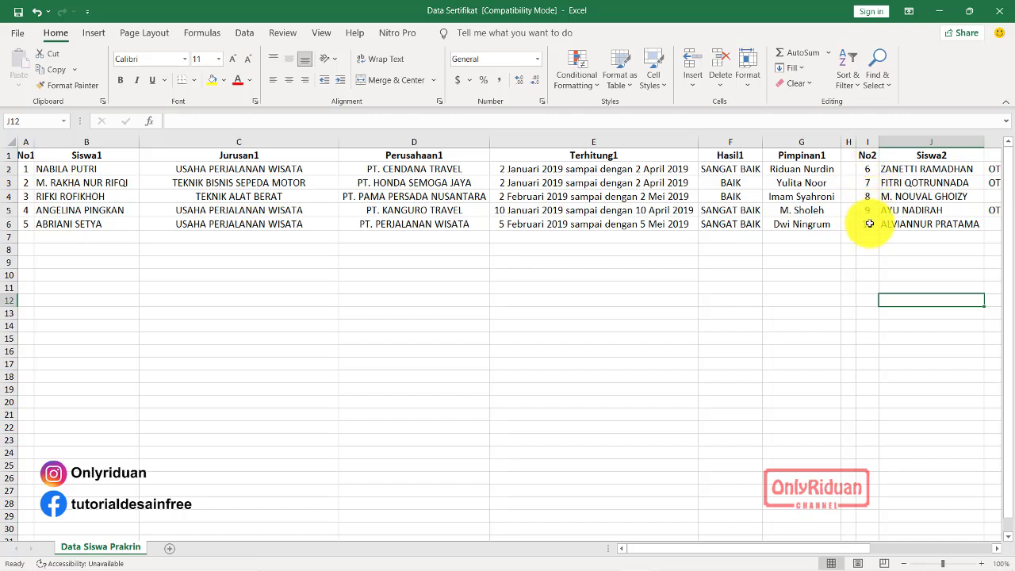
left_click(646, 287)
left_click(449, 321)
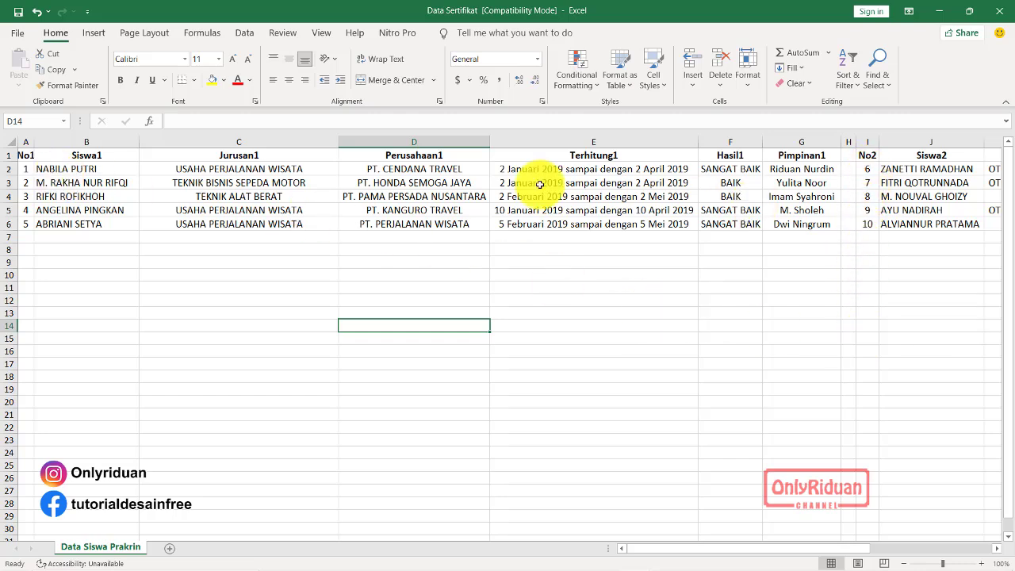
left_click(555, 314)
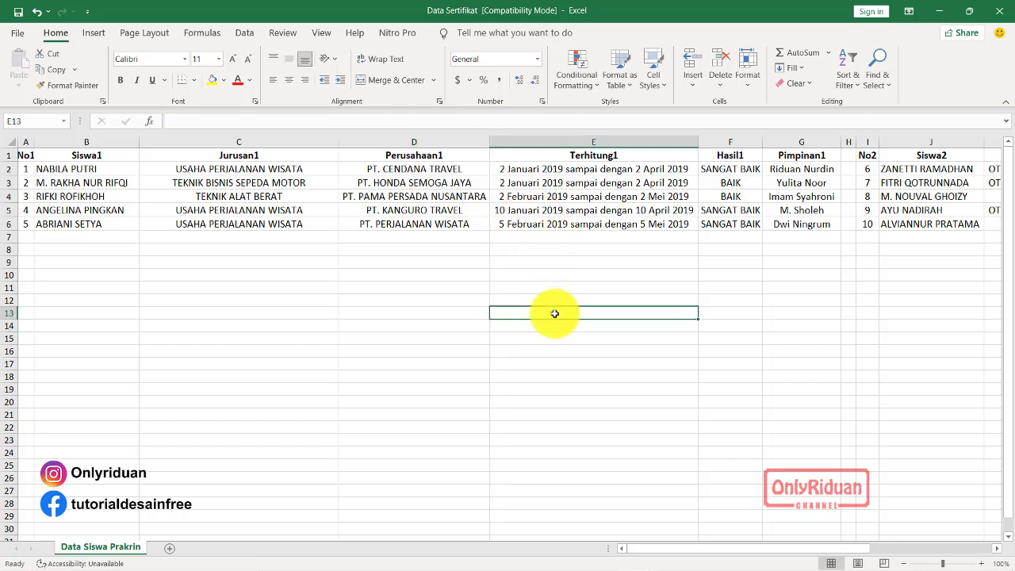
left_click(414, 249)
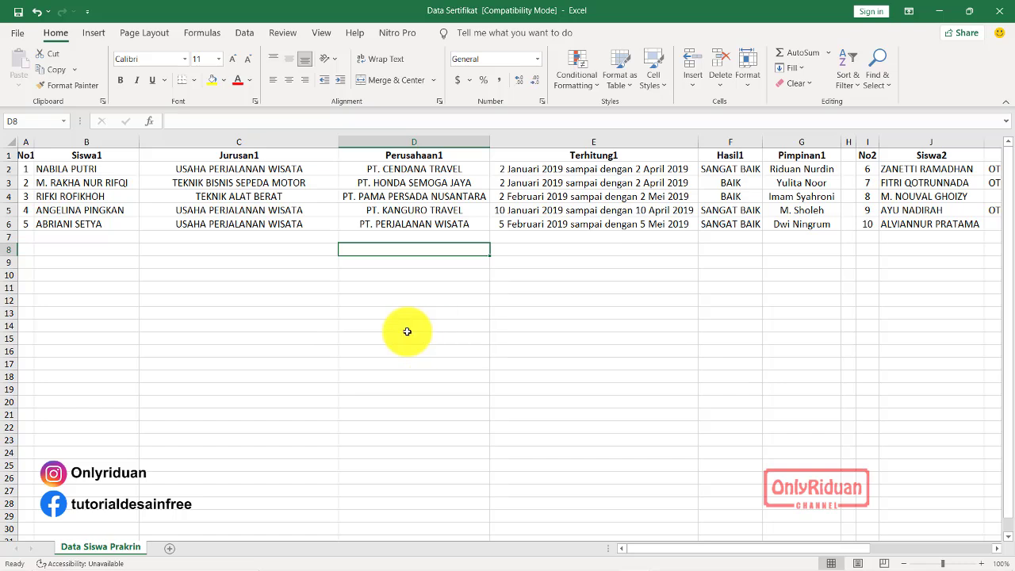
left_click(235, 249)
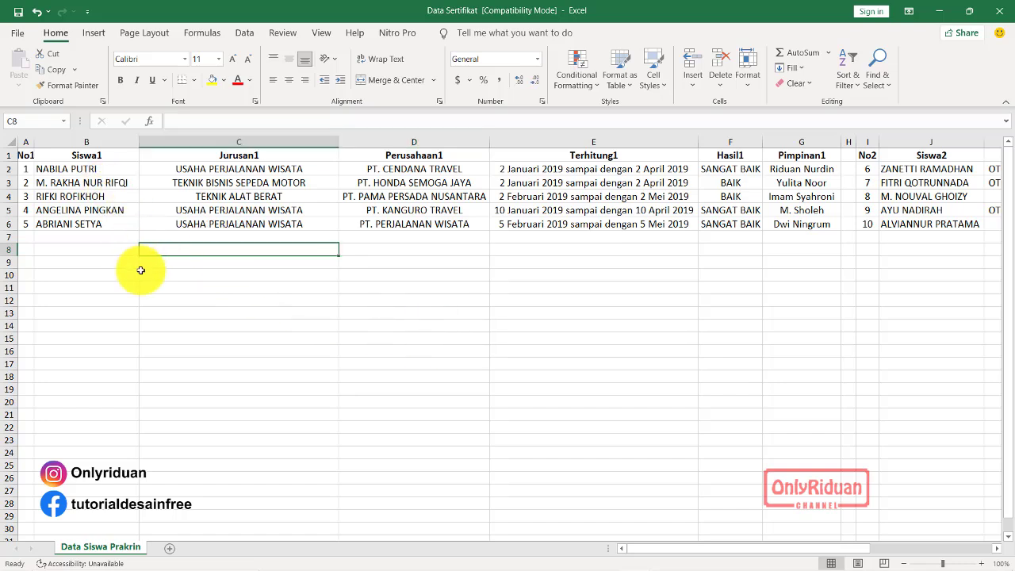
- Start saving a copy of the workbook and create a folder named Data Sertifikat inside Documents > CETAK SERTIFIKAT
left_click(18, 33)
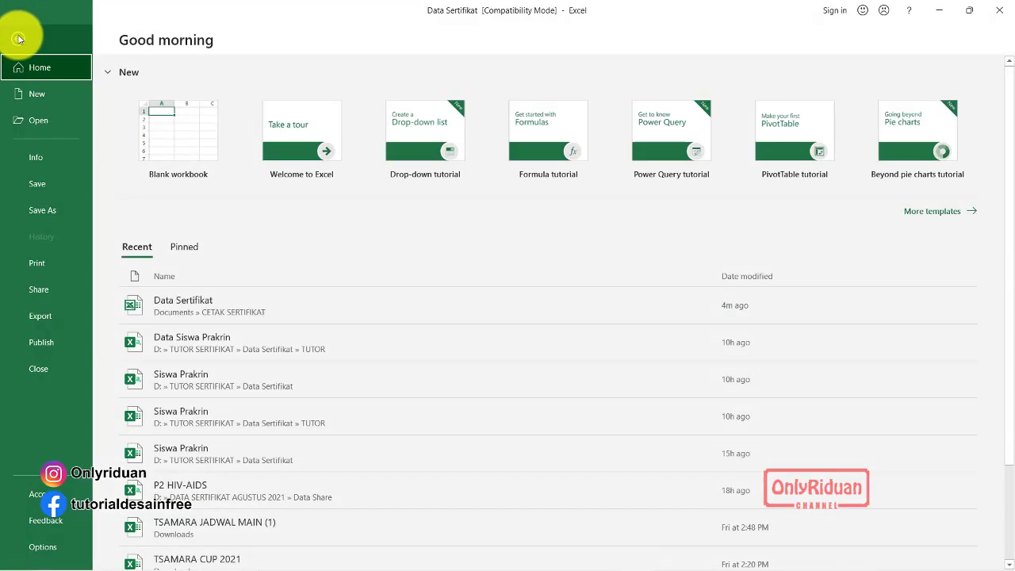
left_click(43, 212)
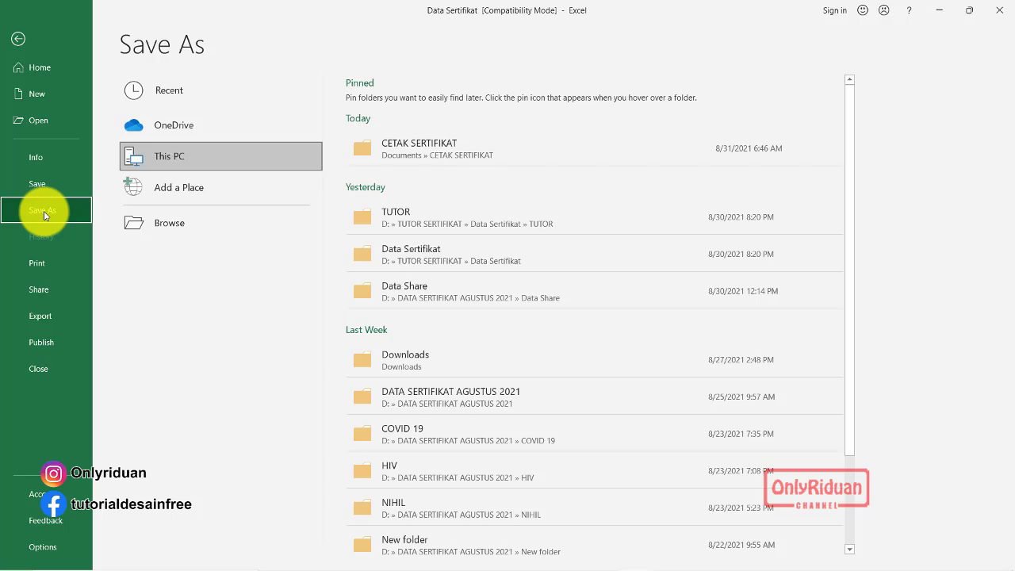
left_click(370, 152)
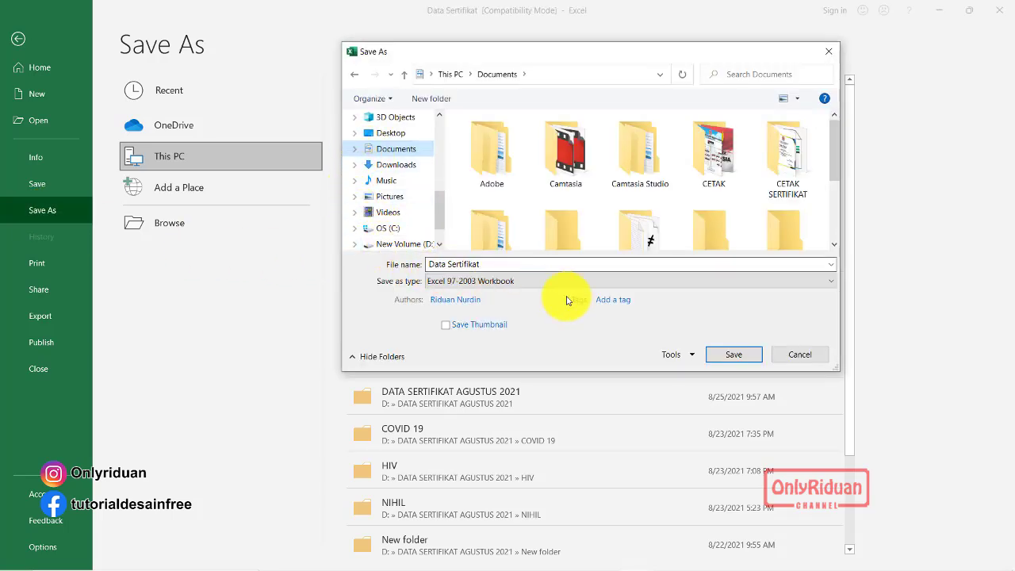
double_click(788, 155)
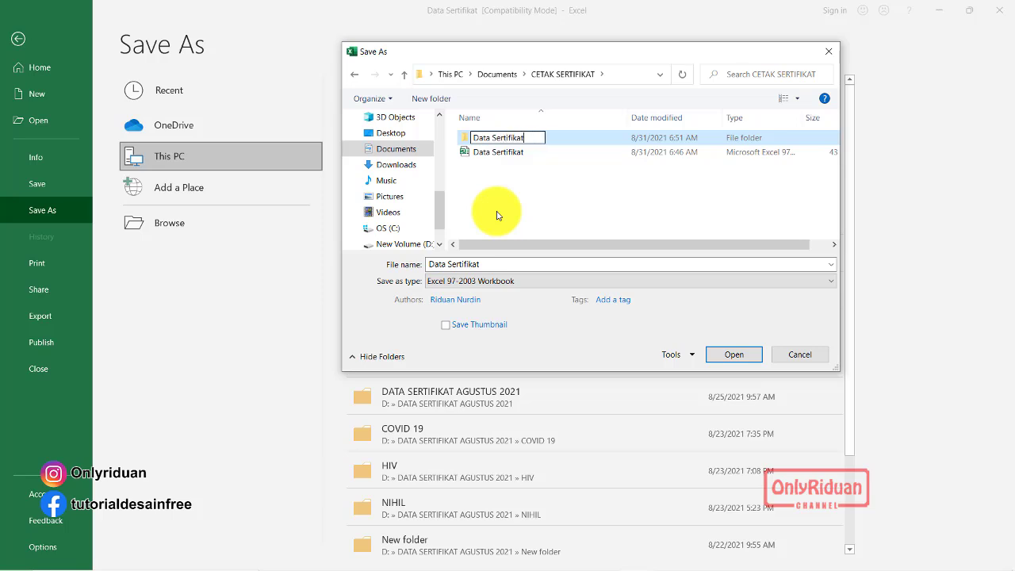
left_click(484, 179)
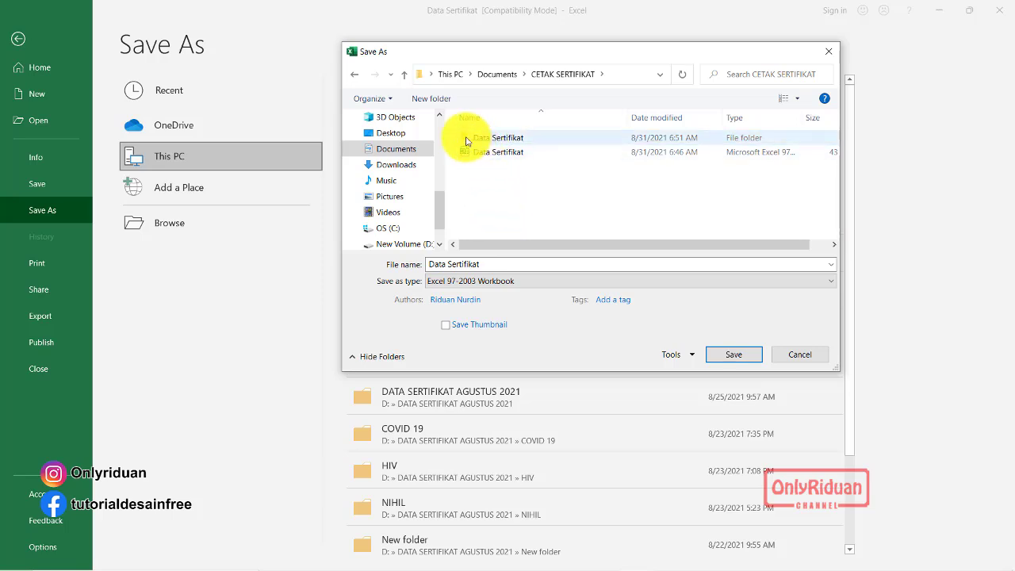
- Save the sheet as the CSV (Comma delimited) file Data Sertifikat inside the Data Sertifikat folder, keep that format, and close all Excel windows
left_click(467, 139)
double_click(467, 140)
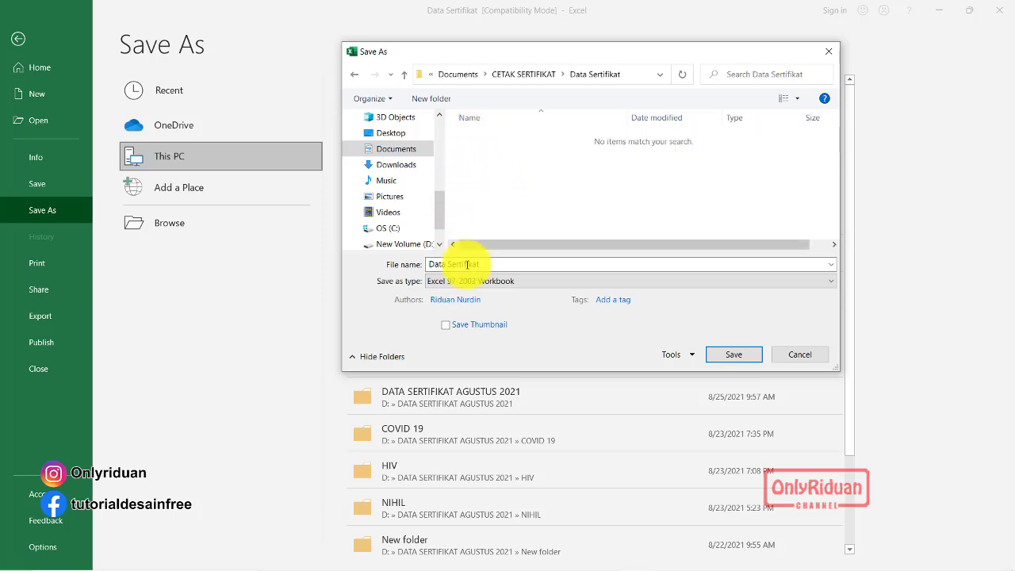
left_click(497, 267)
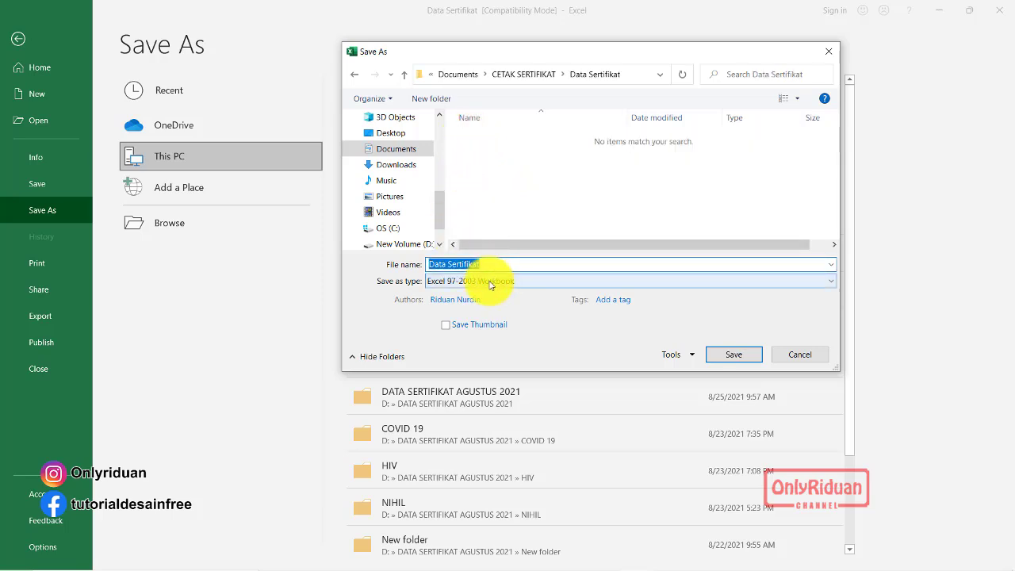
left_click(490, 284)
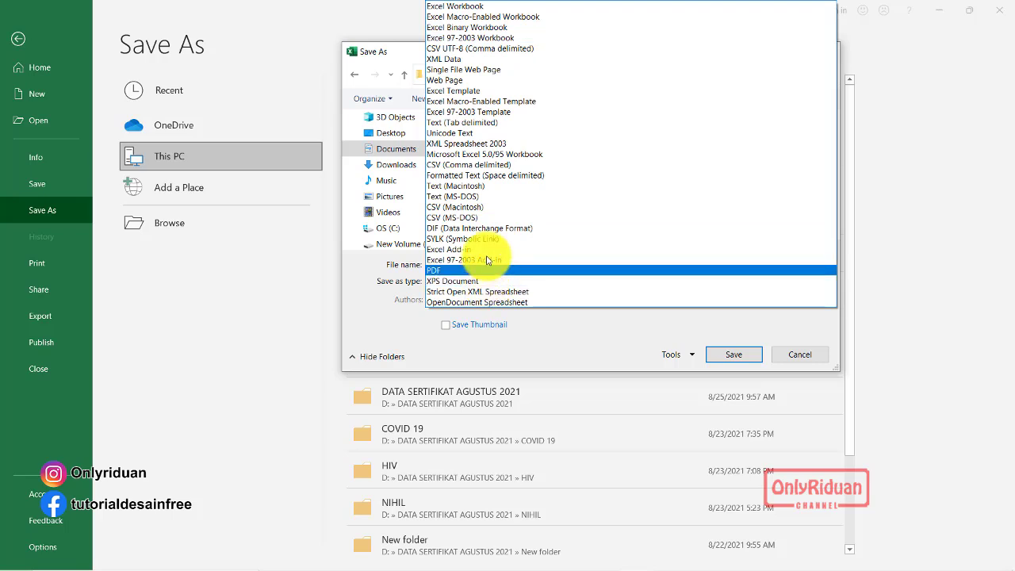
left_click(456, 165)
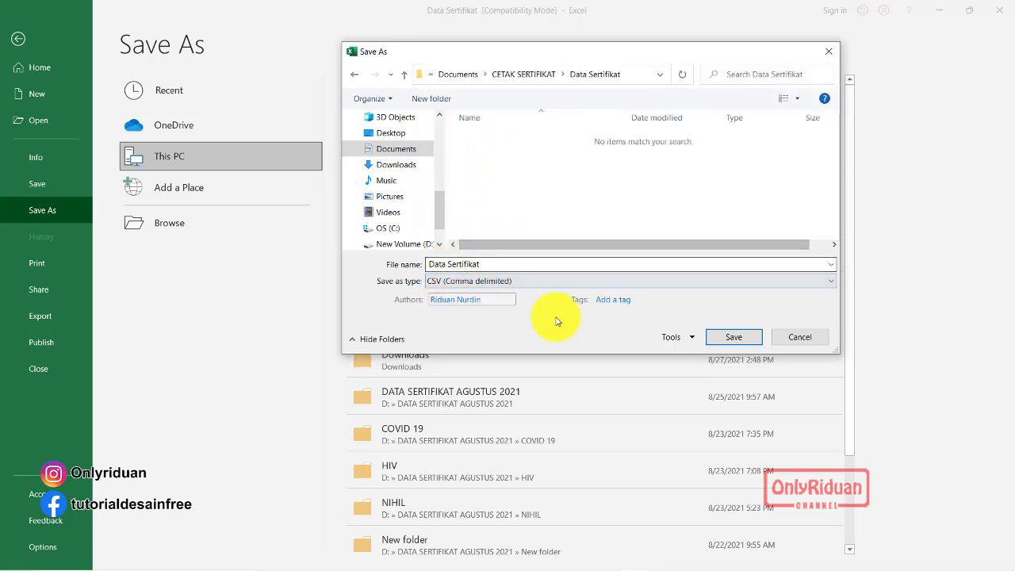
left_click(744, 334)
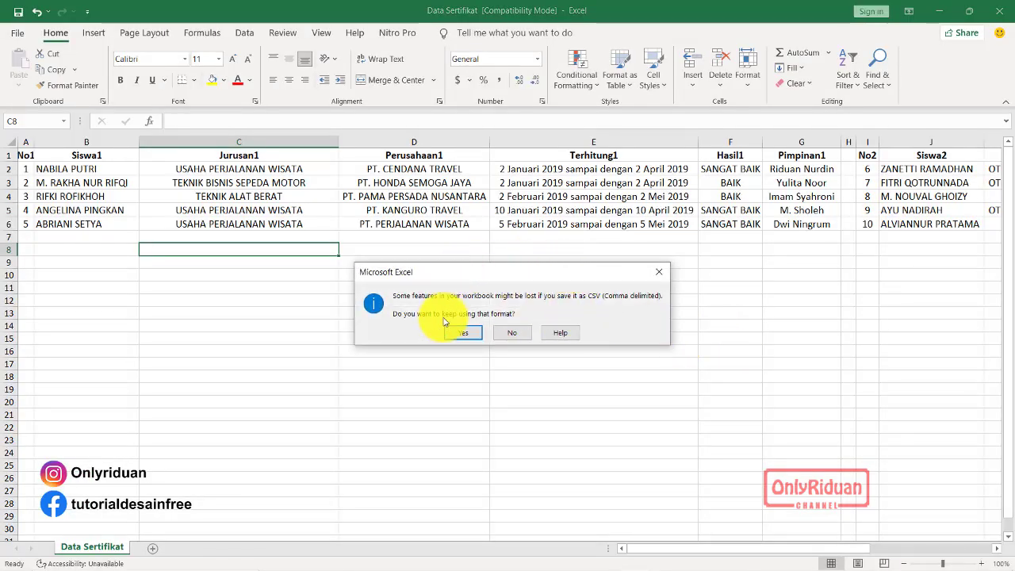
left_click(460, 336)
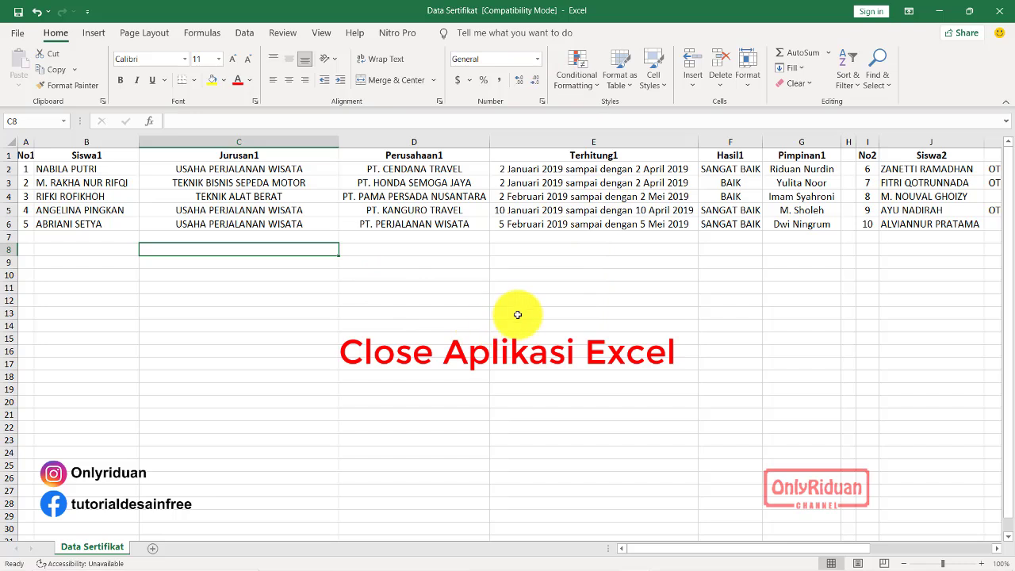
left_click(997, 11)
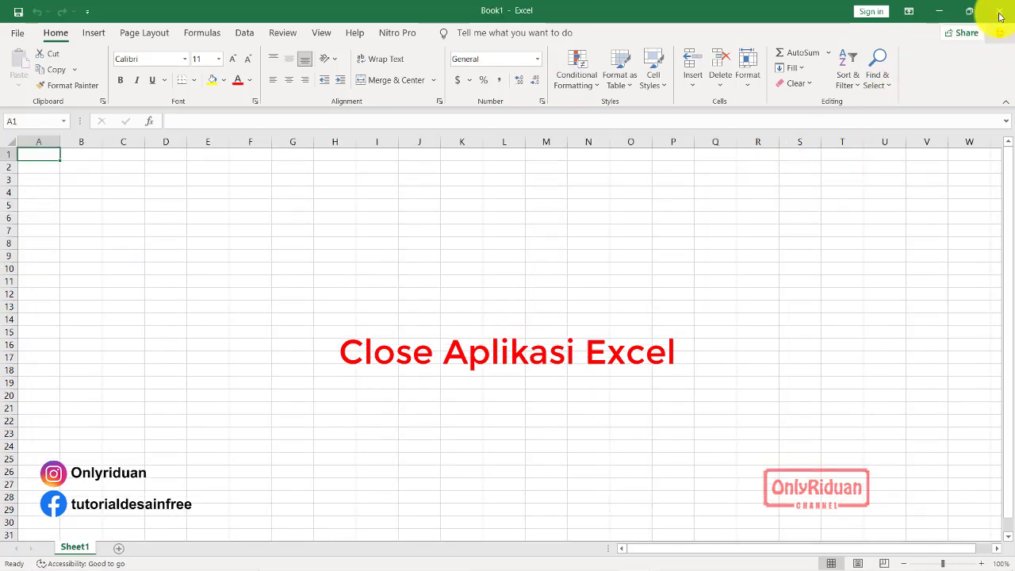
left_click(1002, 11)
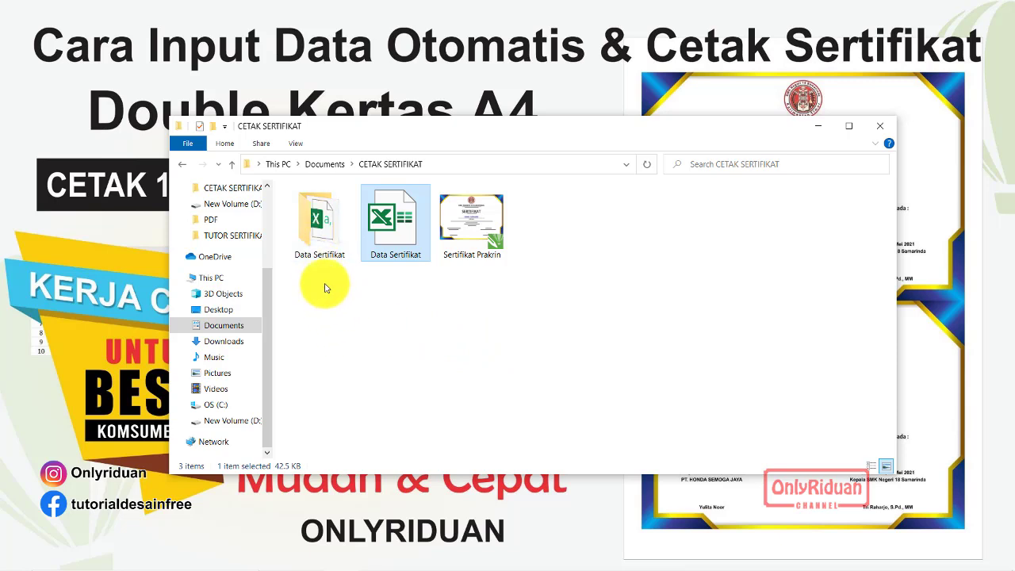
- Check the Data Sertifikat folder for the exported CSV file, return to CETAK SERTIFIKAT and minimize the file window
double_click(317, 218)
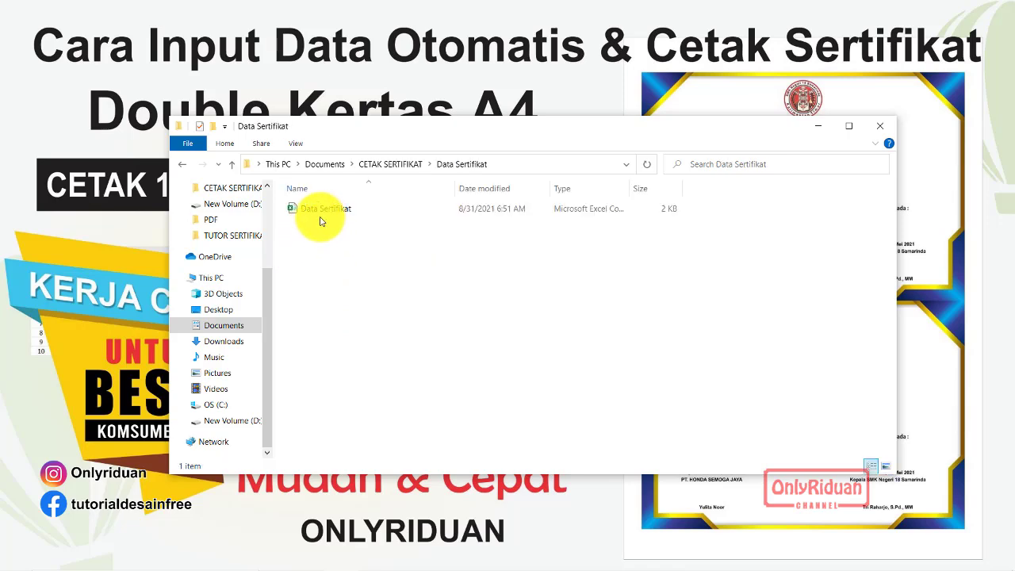
left_click(182, 164)
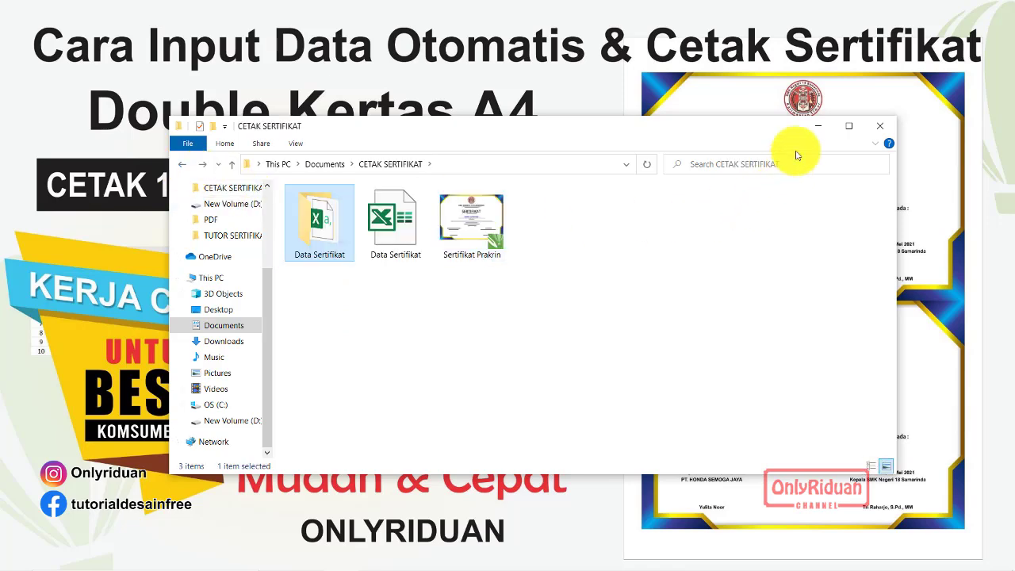
left_click(819, 127)
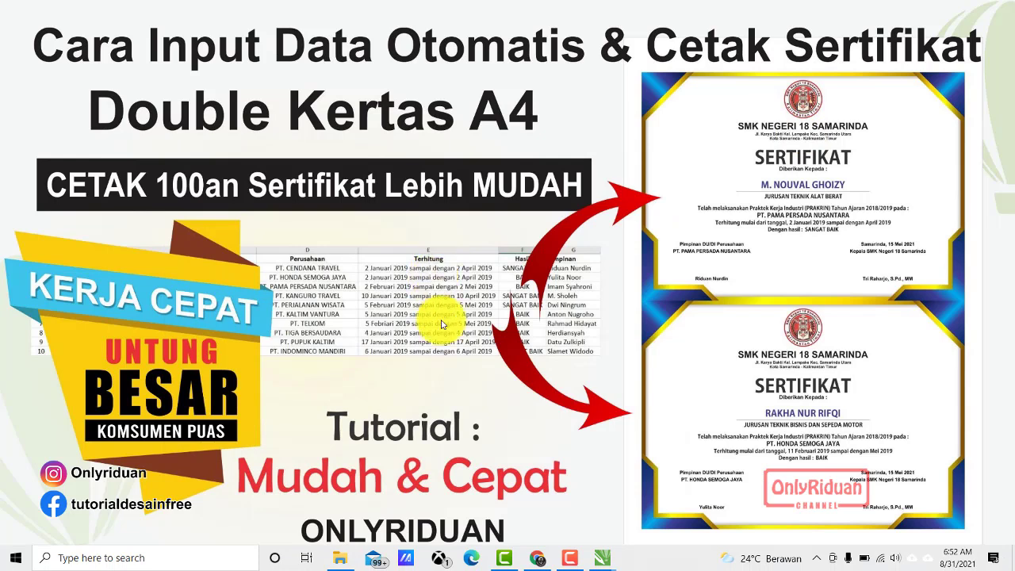
- Switch to the Untitled-1 layout in CorelDRAW and display the Print Merge toolbar
mouse_move(601, 561)
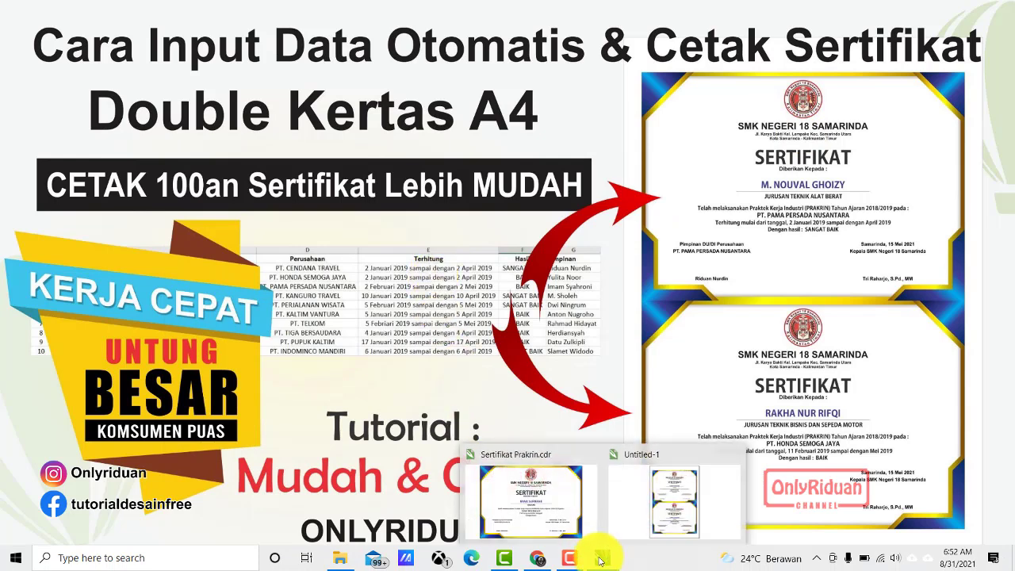
left_click(682, 515)
left_click(680, 279)
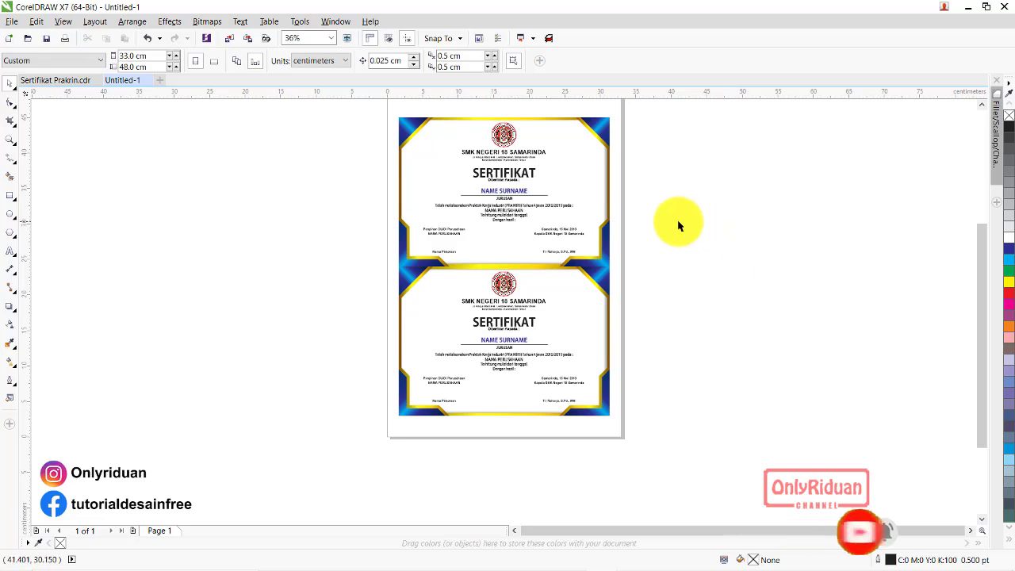
right_click(535, 23)
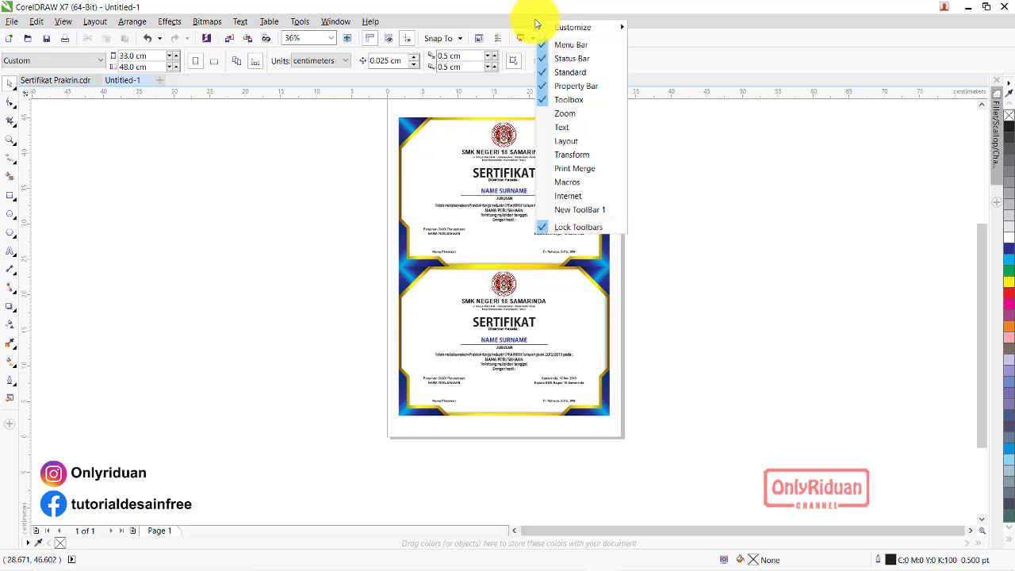
left_click(579, 170)
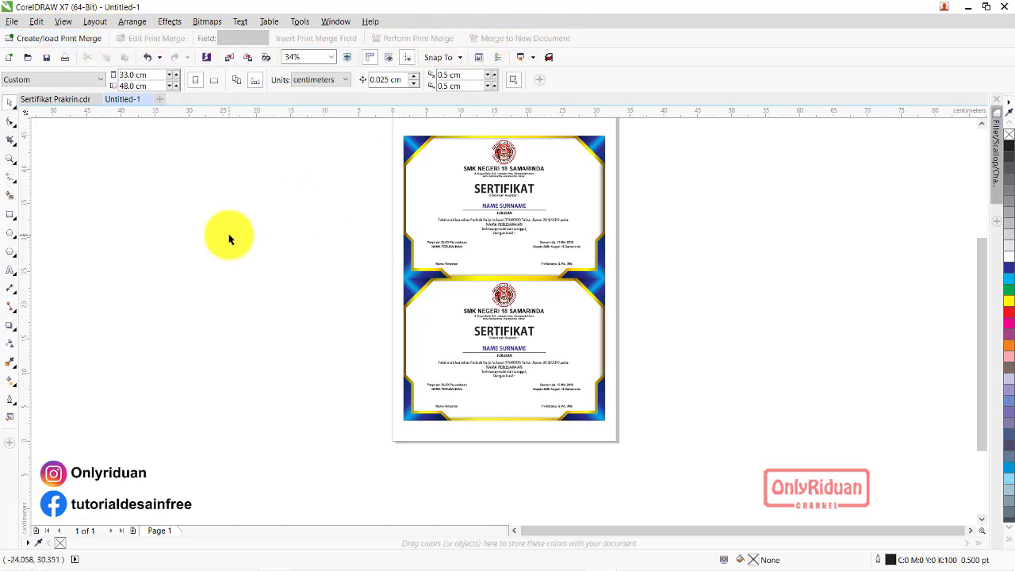
- Begin a new print merge that imports its text from a file or an ODBC data source
left_click(73, 41)
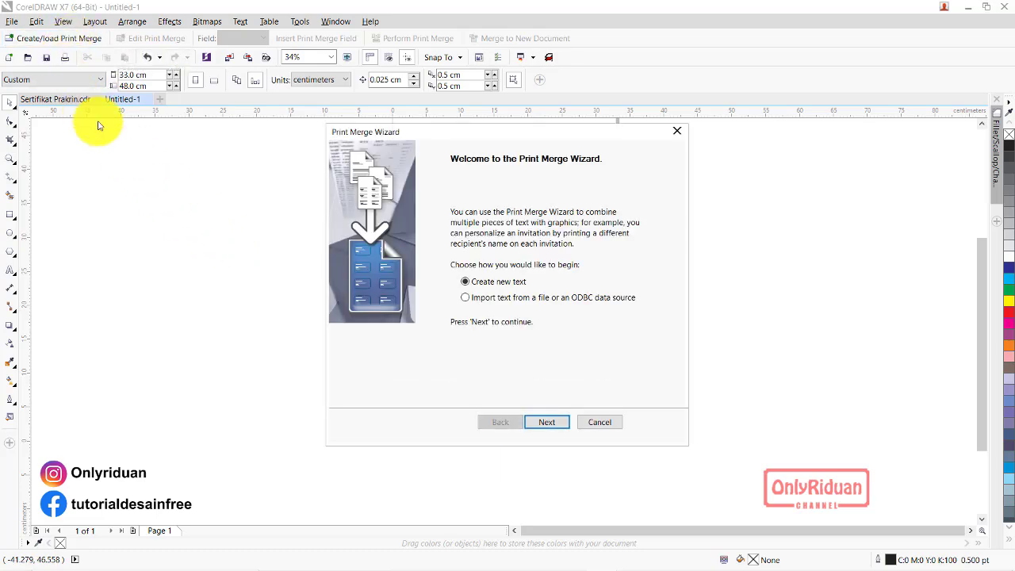
left_click_drag(466, 135, 412, 131)
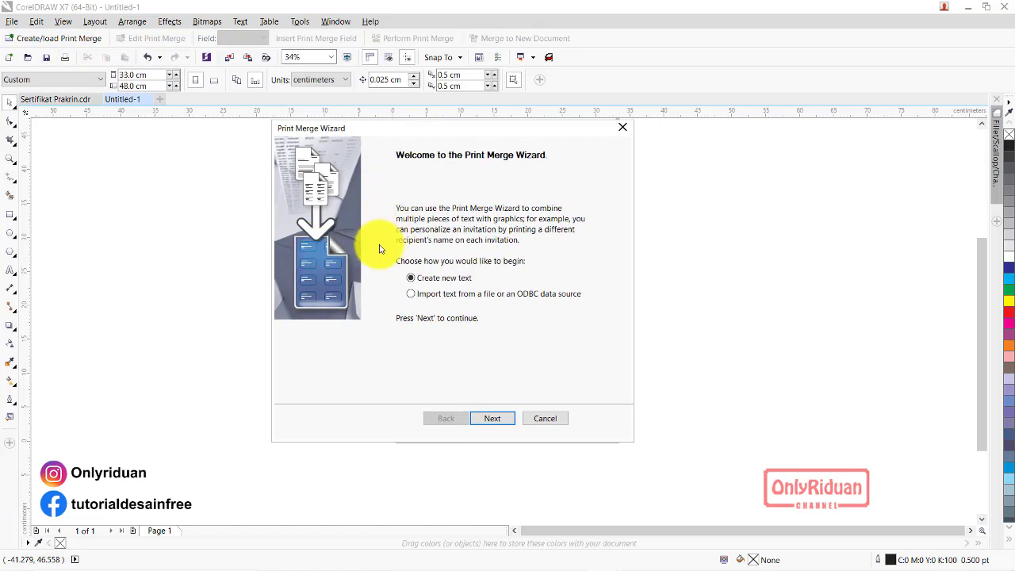
left_click(412, 296)
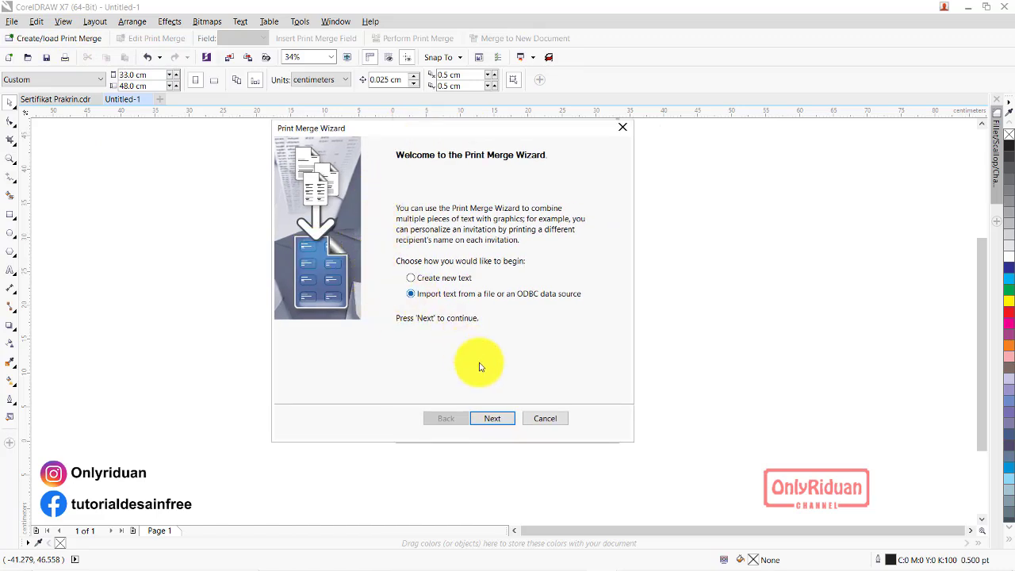
left_click(492, 420)
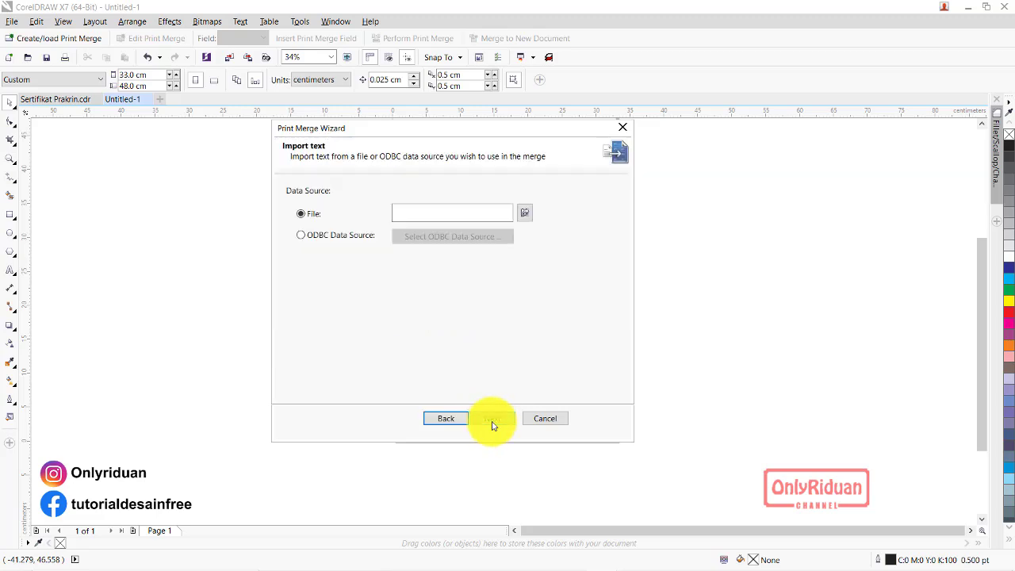